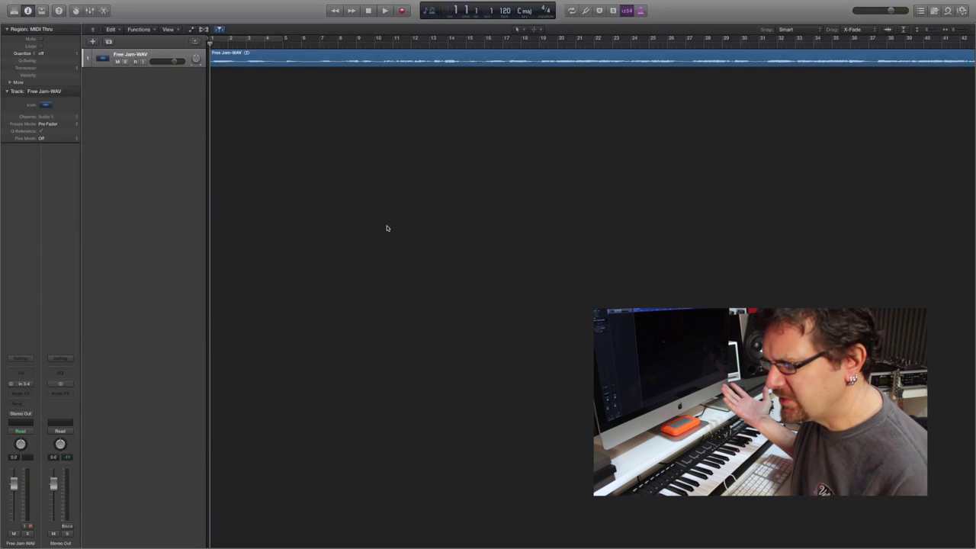
Turn off the metronome click for the session with the Free Jam-WAV track
key("alt+r")
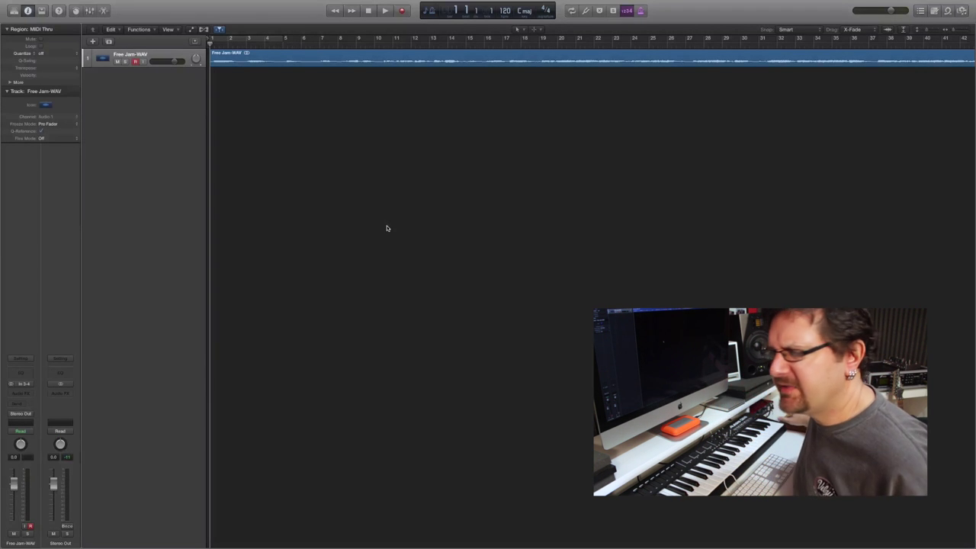
key("alt+r")
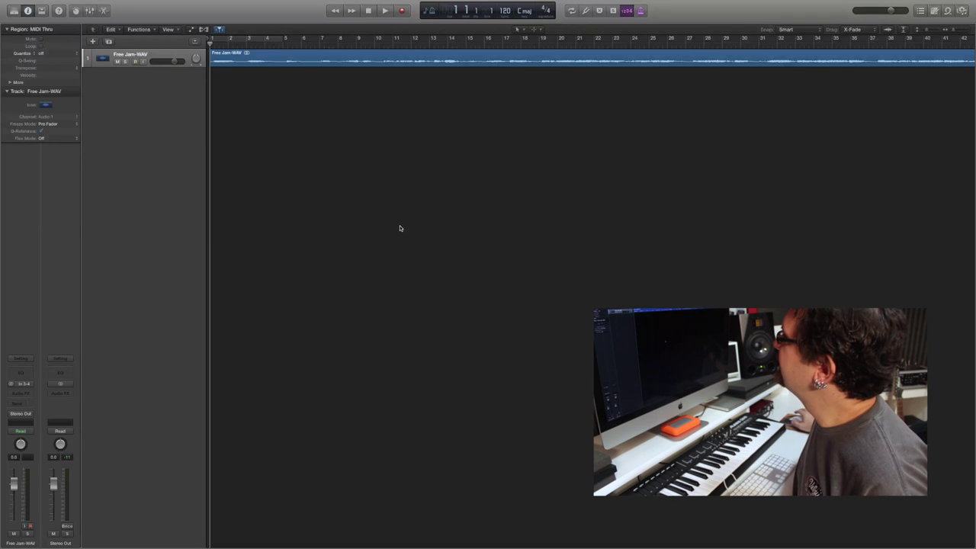
right_click(640, 11)
left_click(485, 153)
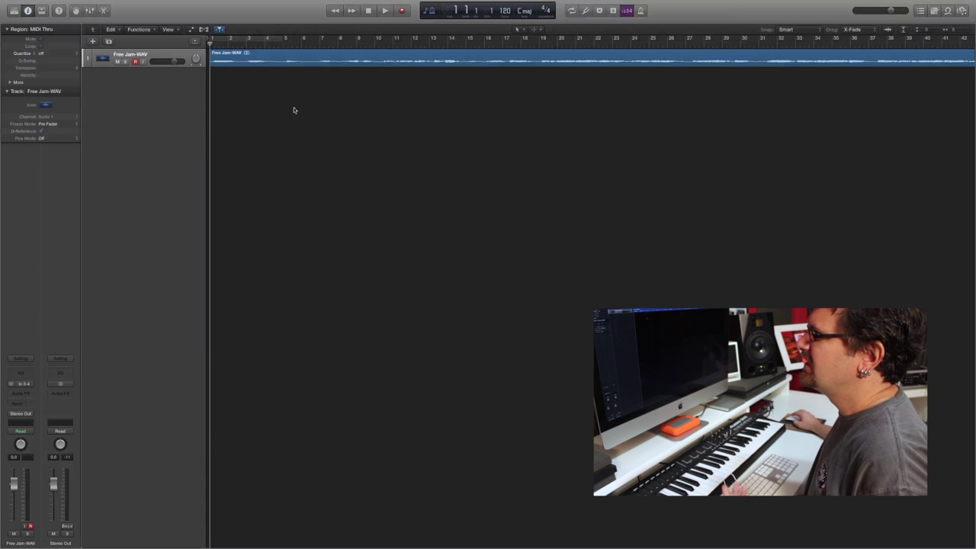
Create one new software instrument track with Omnisphere as its instrument and Output 1 + 2
key("super+Down")
key("super+Down")
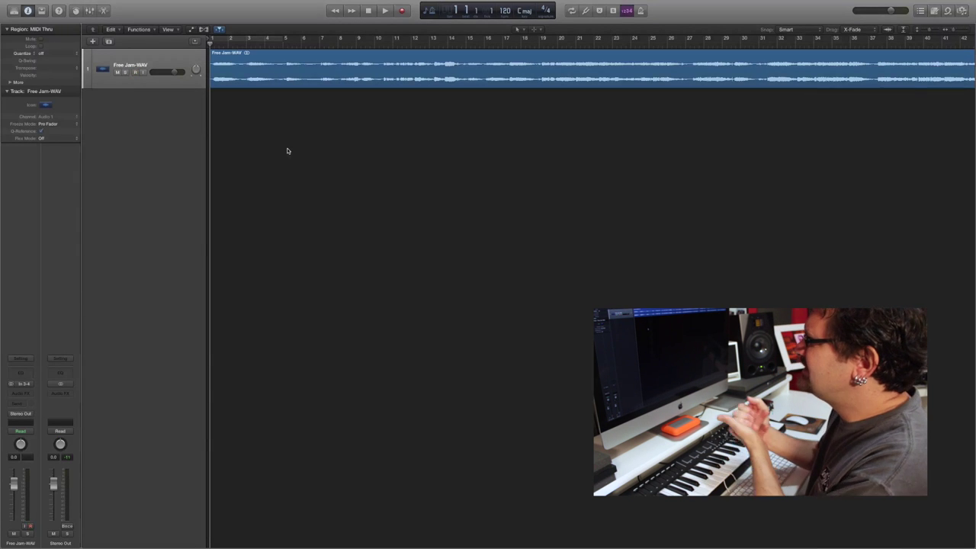
scroll(298, 146, "down", 3)
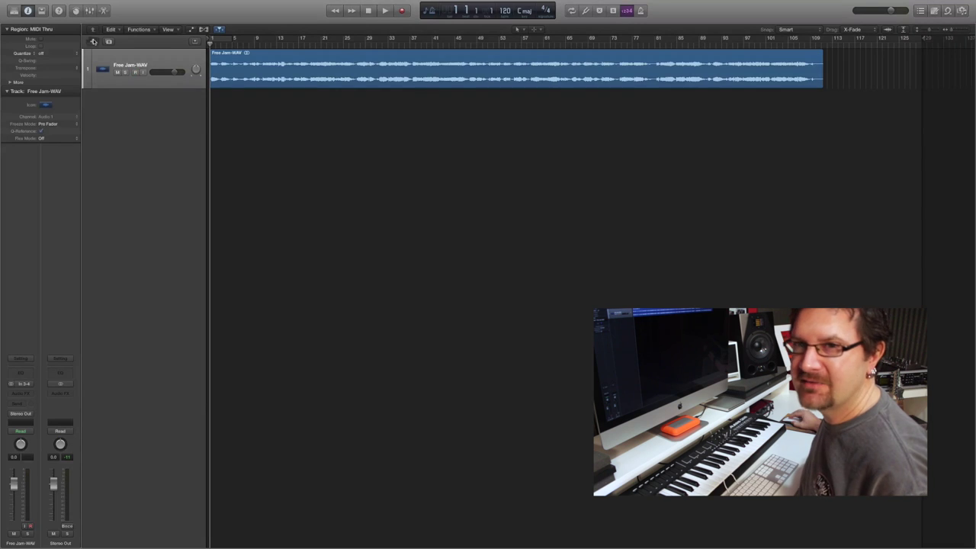
left_click(93, 42)
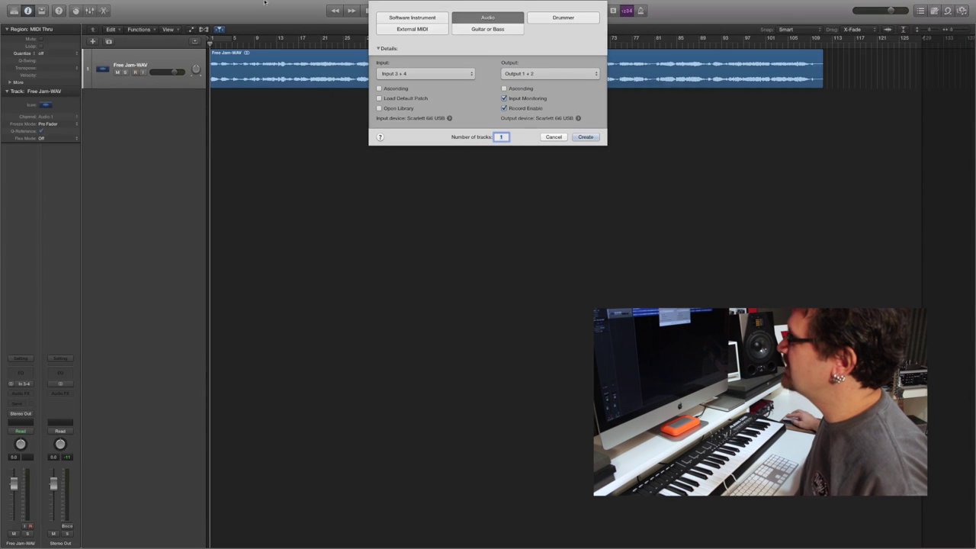
left_click(412, 17)
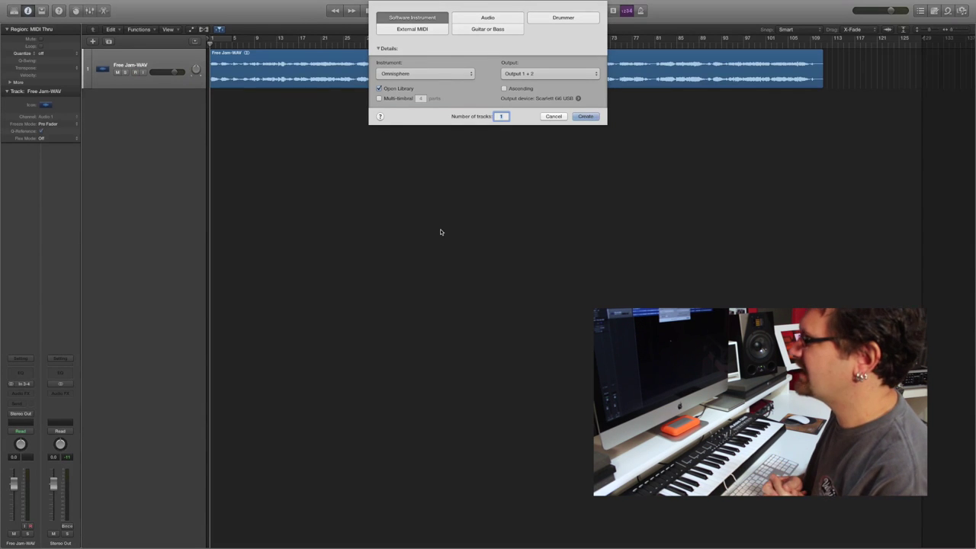
key("Return")
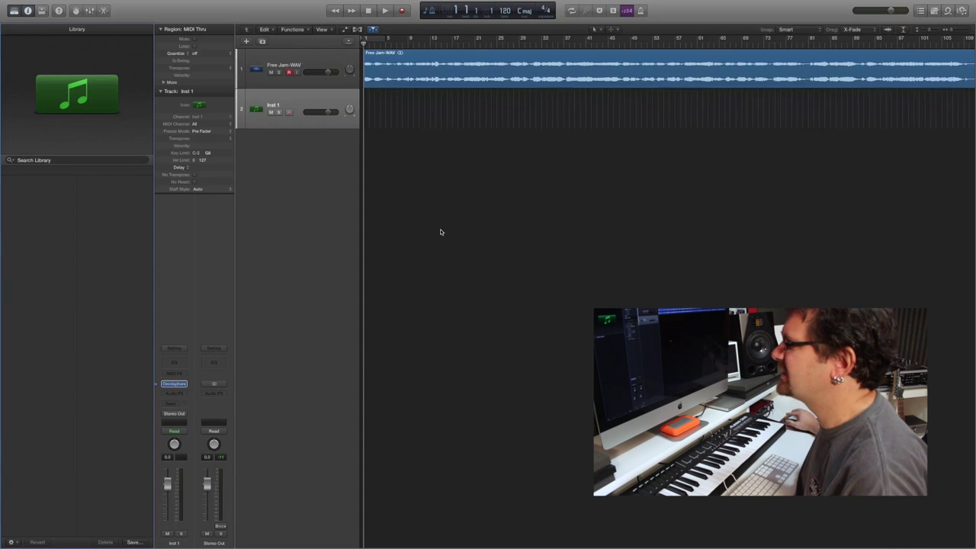
Search the patches in Omnisphere for "after" and load the Afterglow patch on the Inst 1 track
scroll(440, 229, "right", 2)
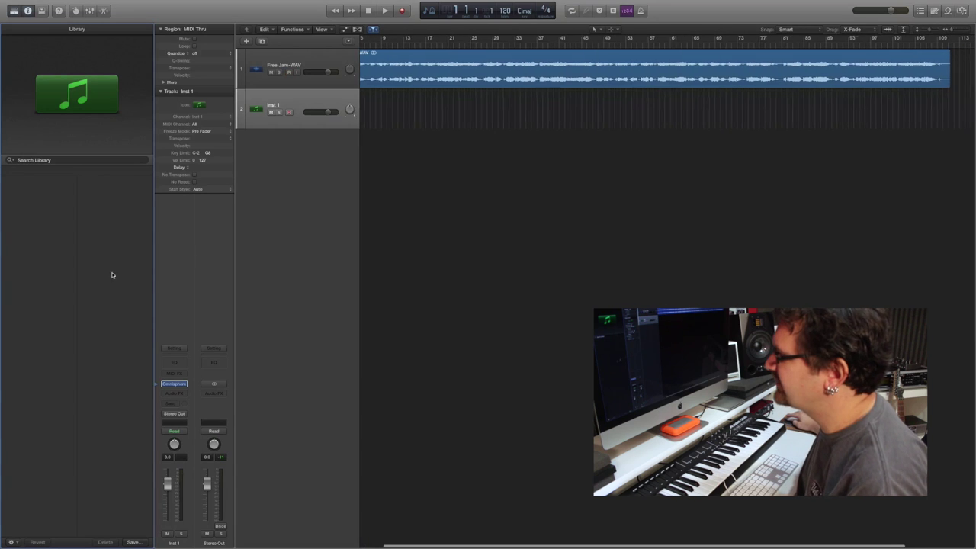
left_click(174, 383)
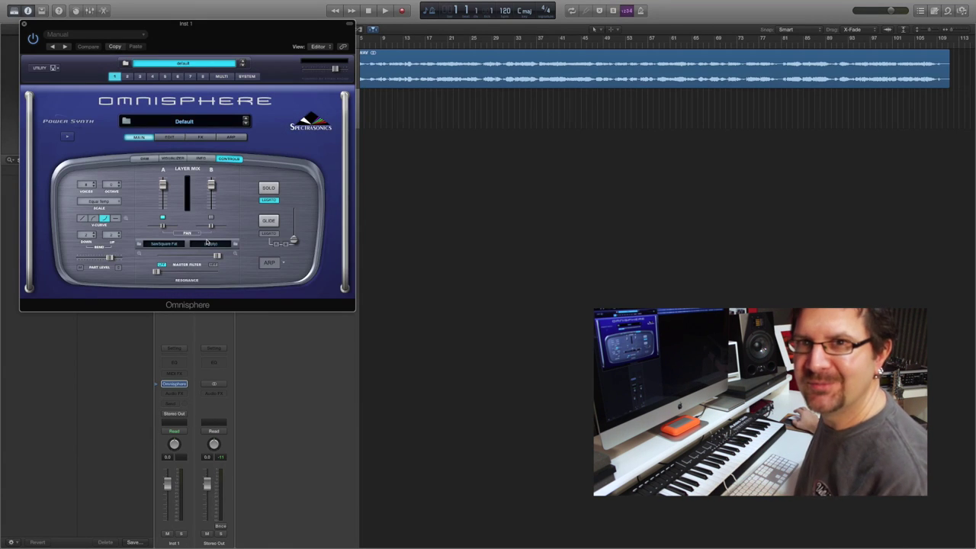
left_click(182, 122)
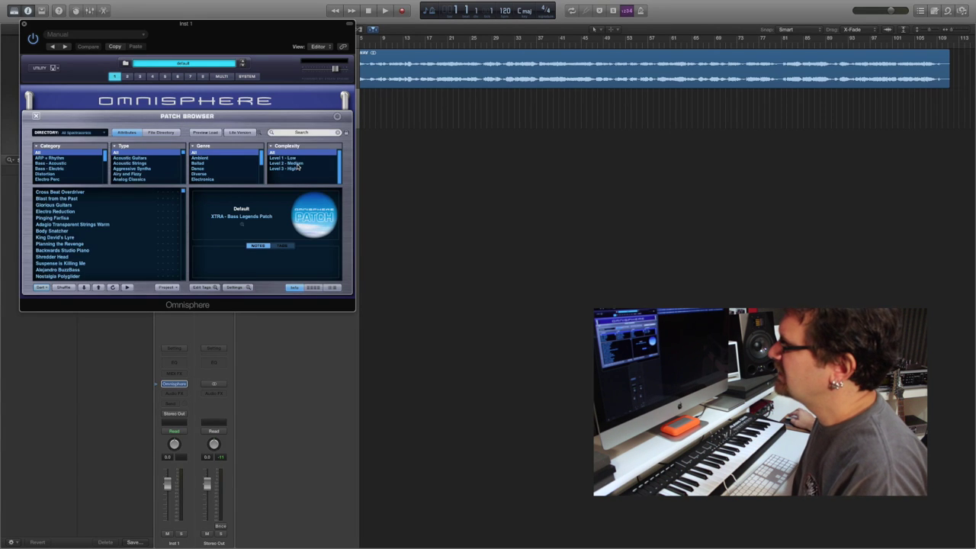
left_click(297, 132)
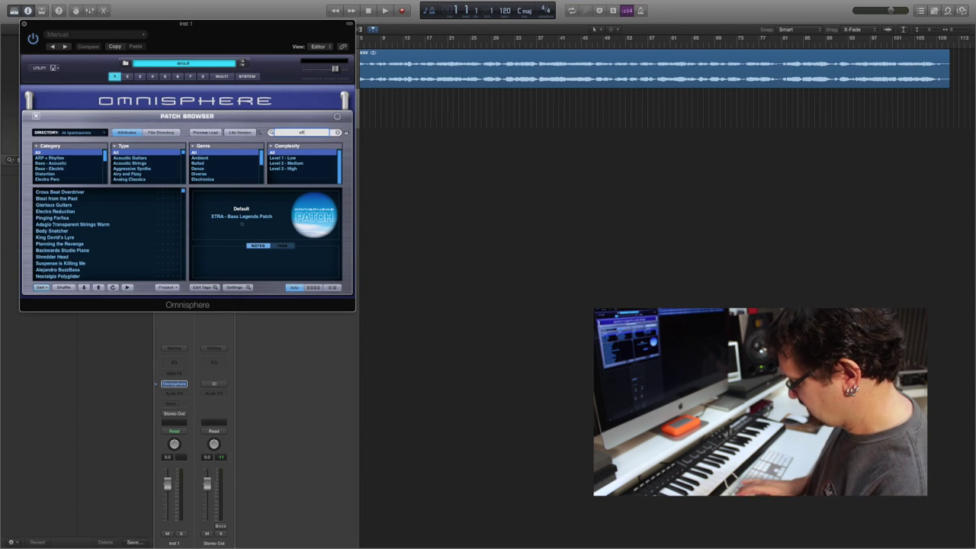
type("er")
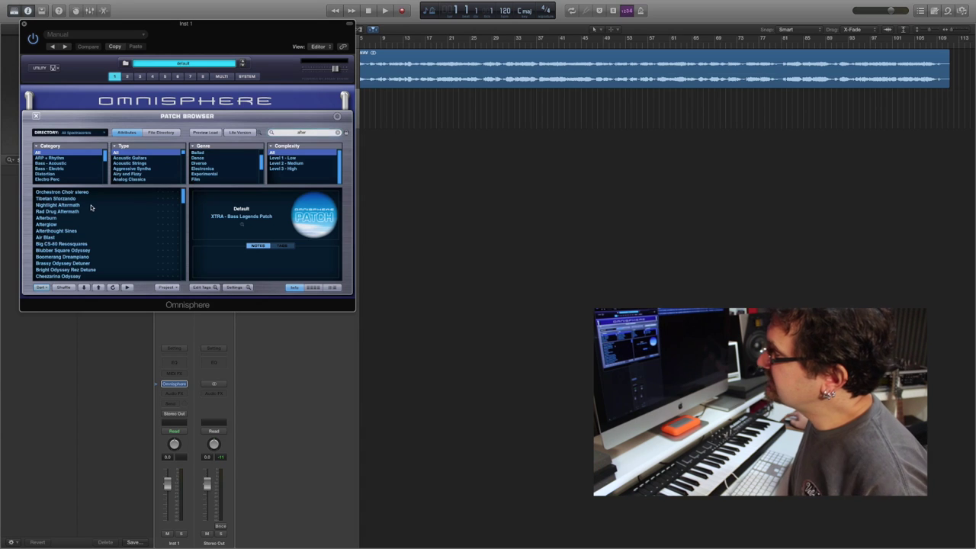
left_click(53, 226)
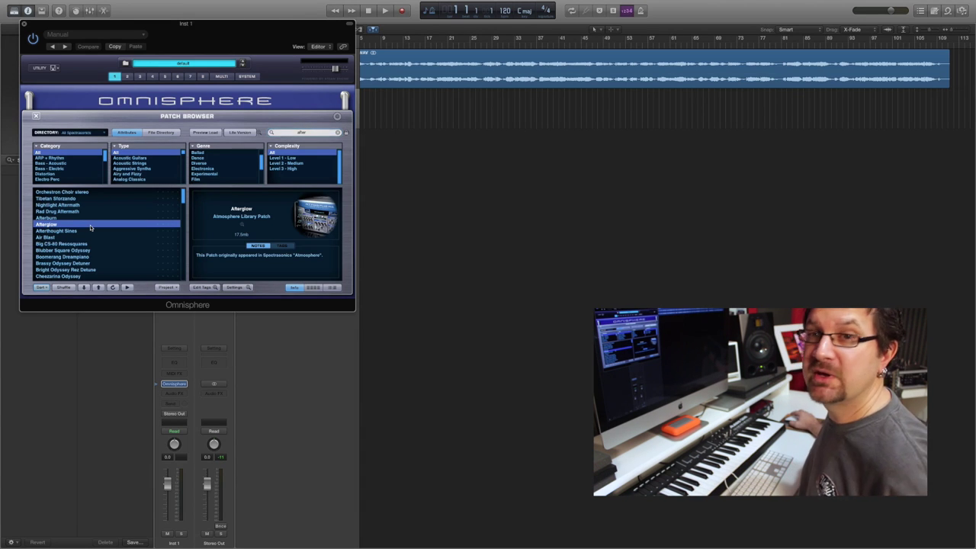
left_click(24, 25)
Lower the volume of the Inst 1 track and play the jam through to bar 15
left_click_drag(328, 114, 316, 114)
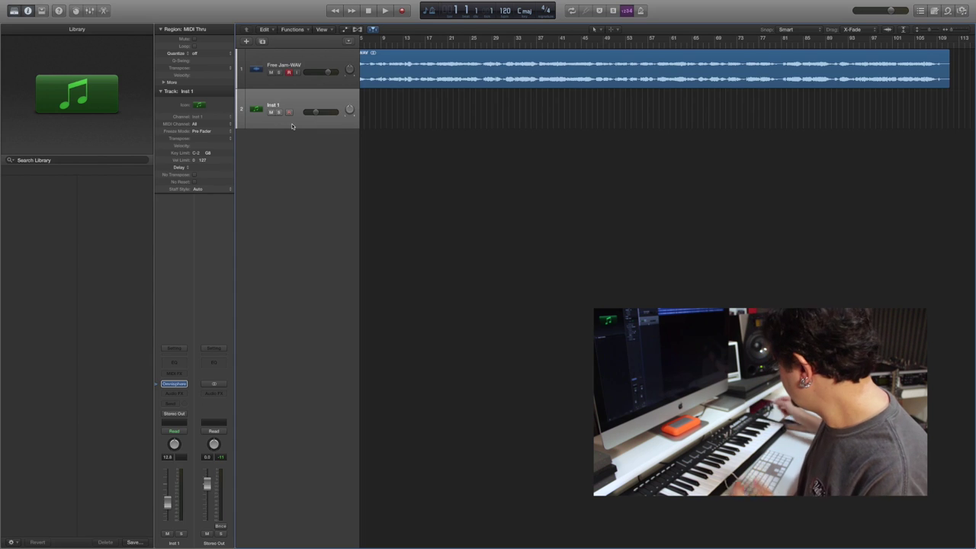
key("space")
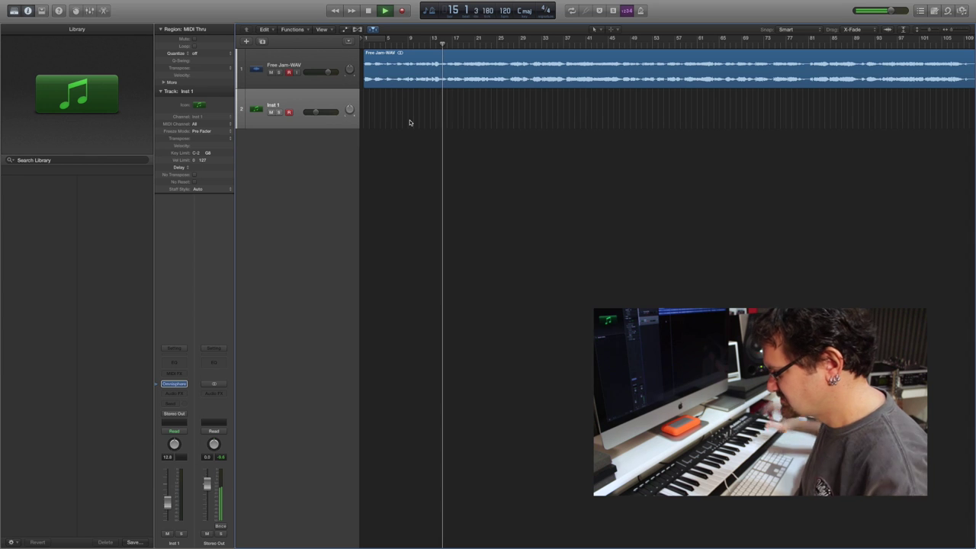
key("space")
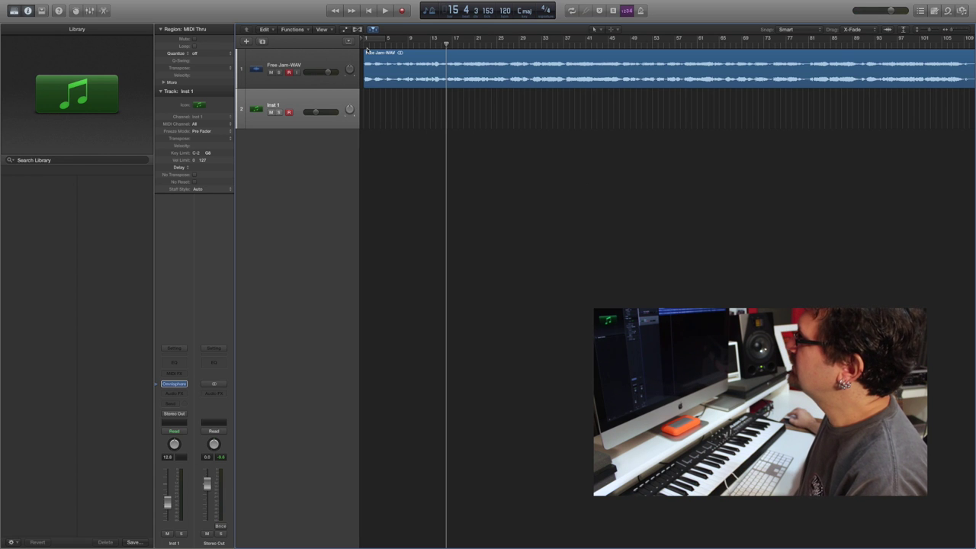
Replay the Free Jam-WAV recording around bars 14 and 15 to examine the passage by ear
key("super+Left")
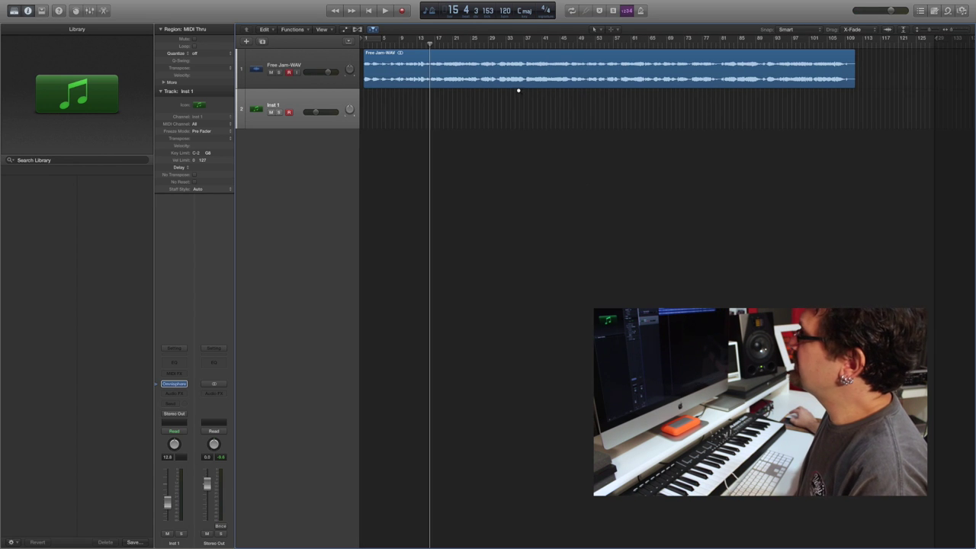
key("comma")
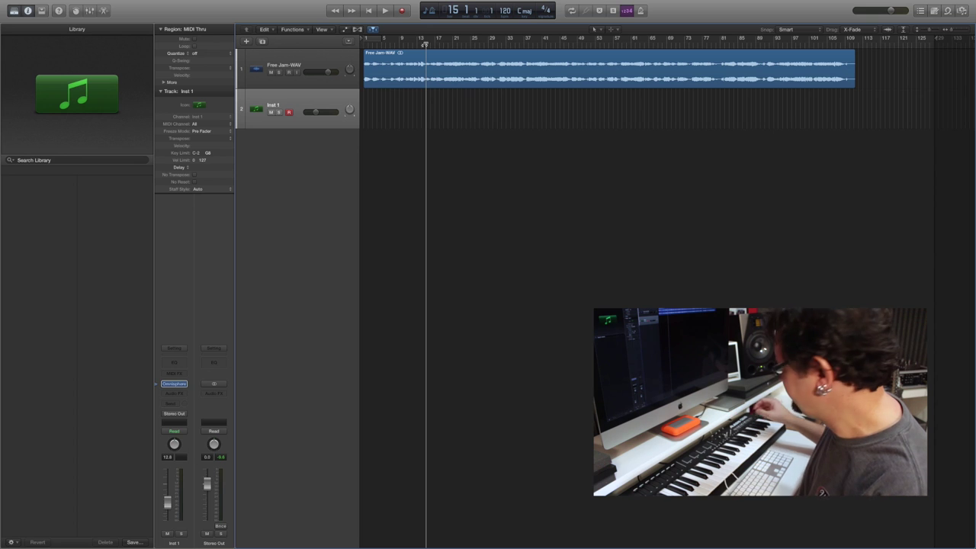
key("space")
key("space")
left_click(423, 45)
key("space")
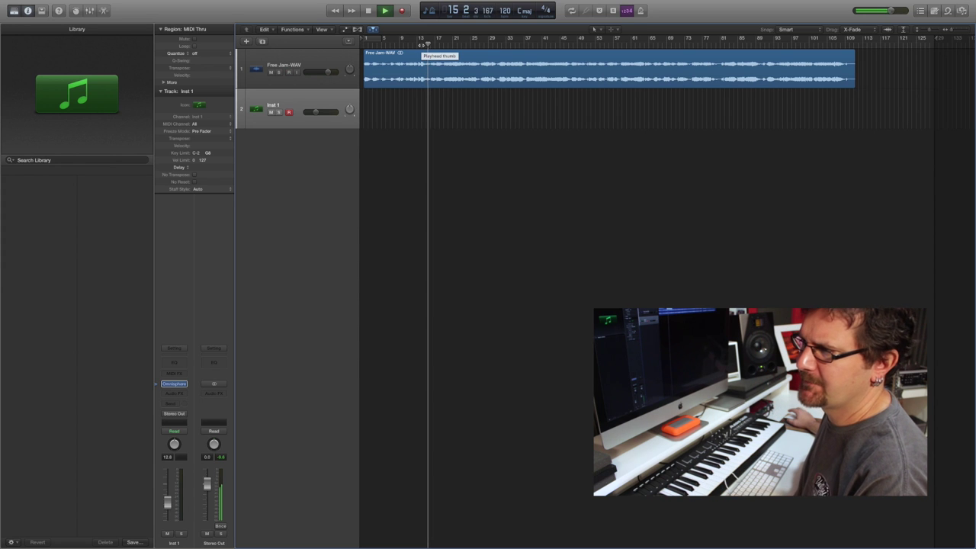
key("space")
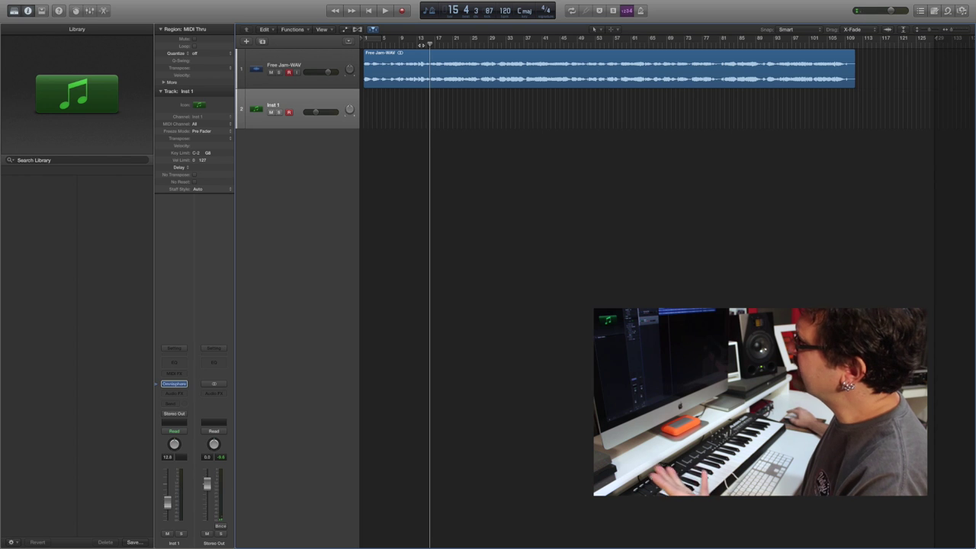
Set a cycle range from bar 14 to about bar 17 and play the looped passage
left_click_drag(421, 40, 435, 39)
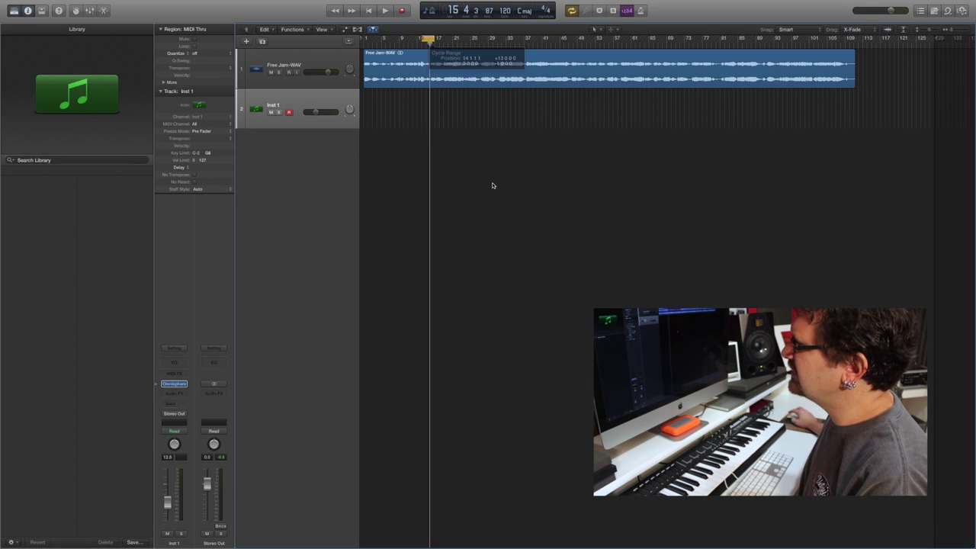
key("space")
scroll(496, 182, "up", 1)
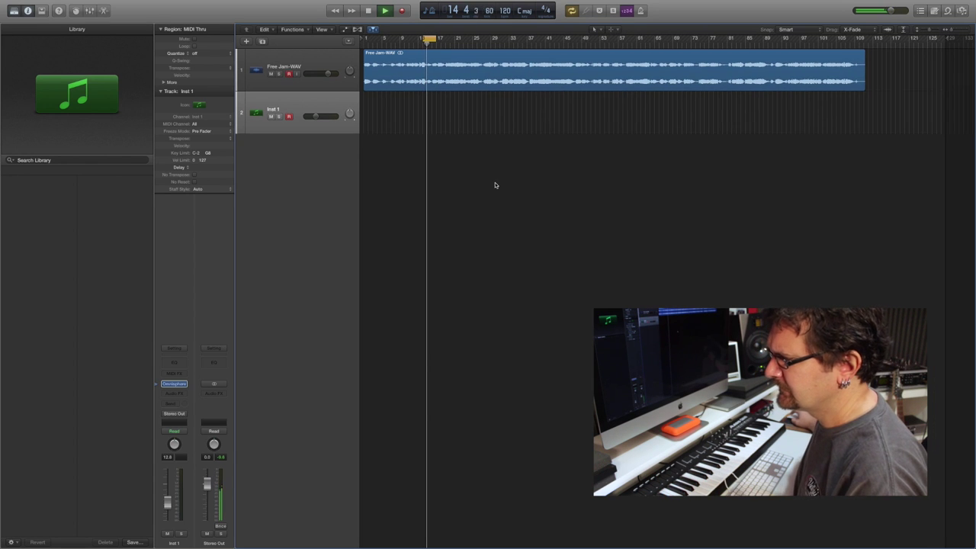
key("space")
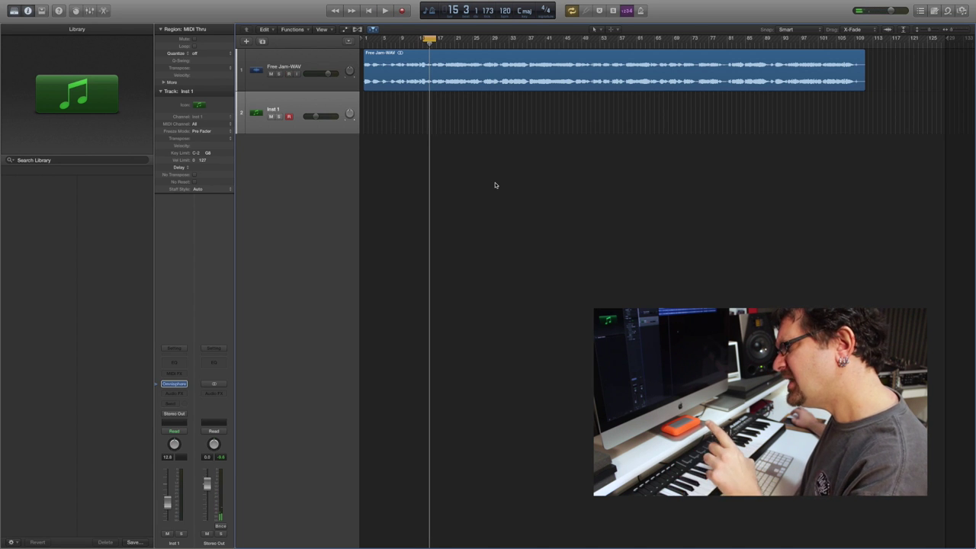
Play and pause the looped passage repeatedly to compare it with chords played on the Inst 1 track
key("space")
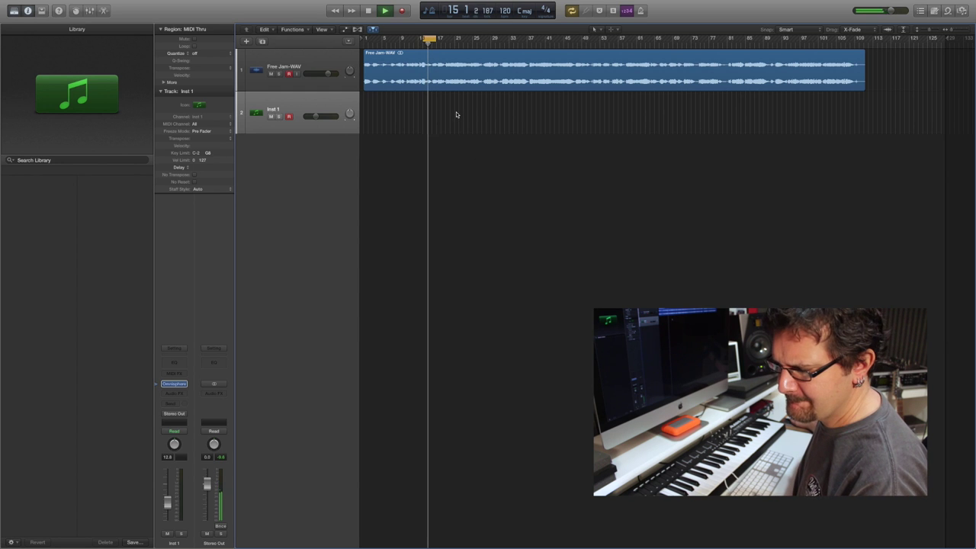
key("space")
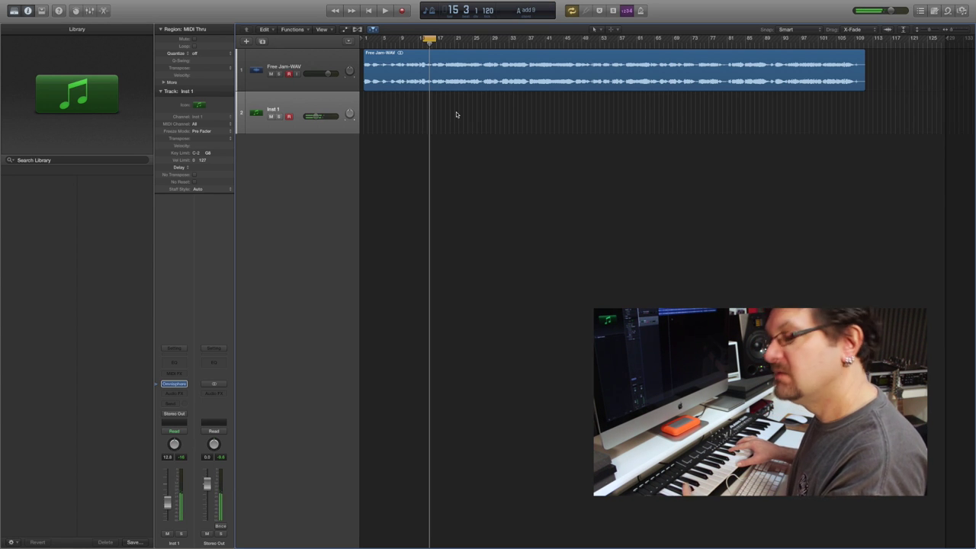
key("space")
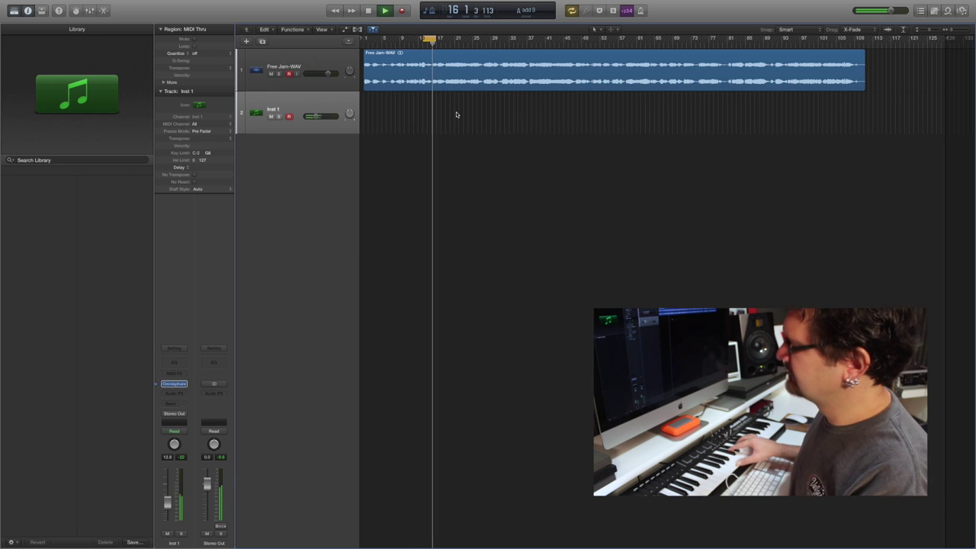
key("space")
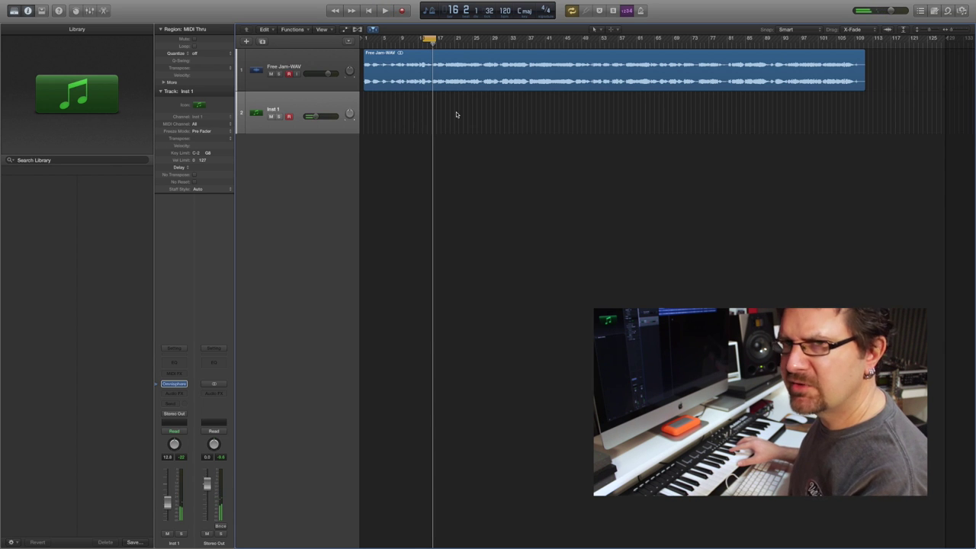
key("space")
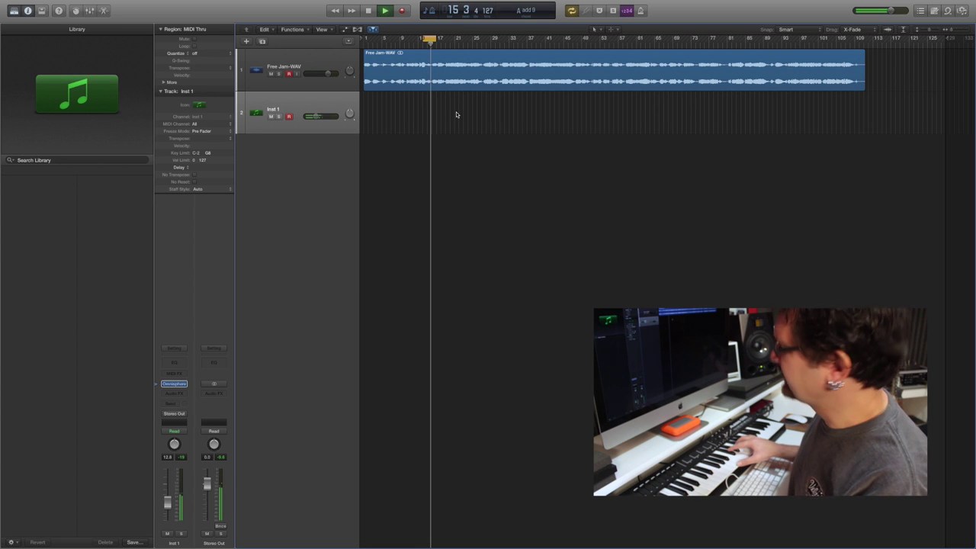
key("space")
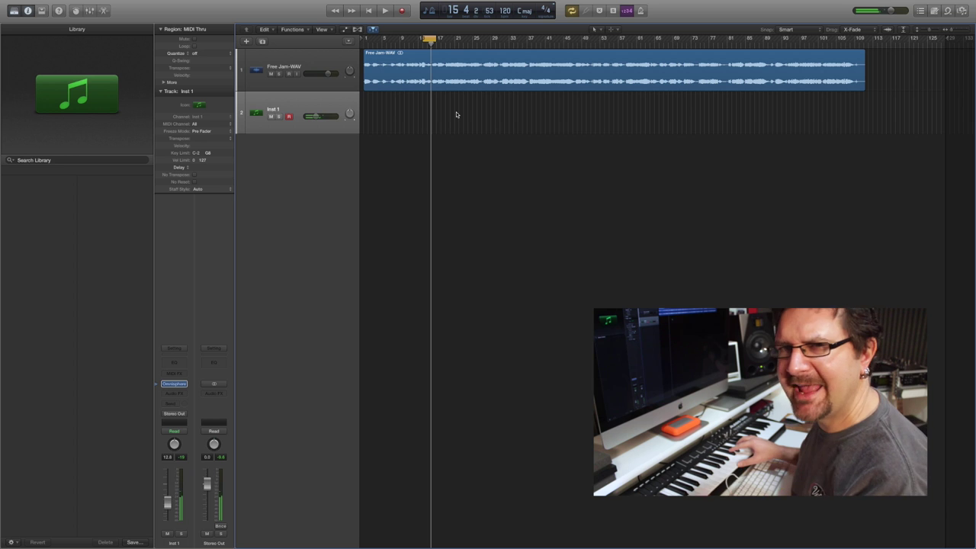
Record a short chord region on the Inst 1 track, starting from bar 14, and return the playhead to bar 14
key("r")
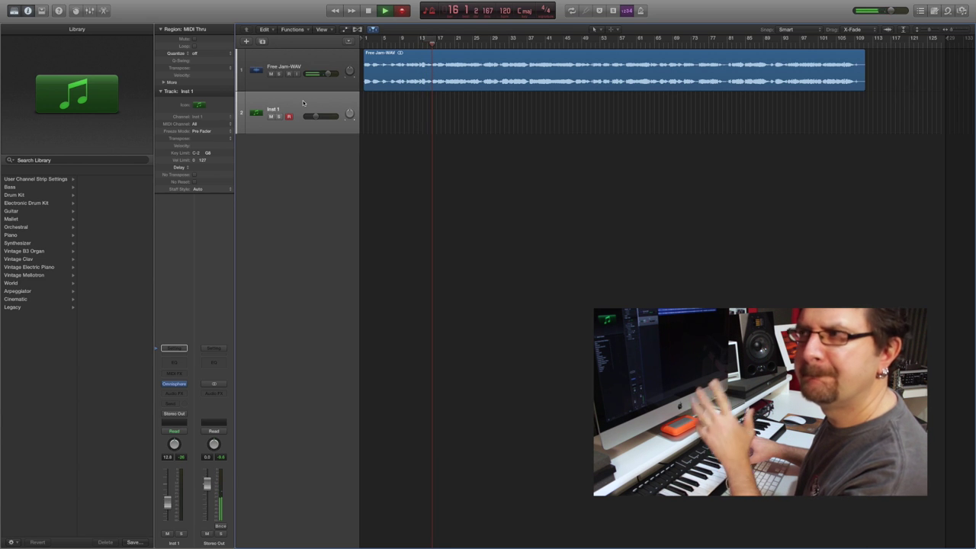
key("space")
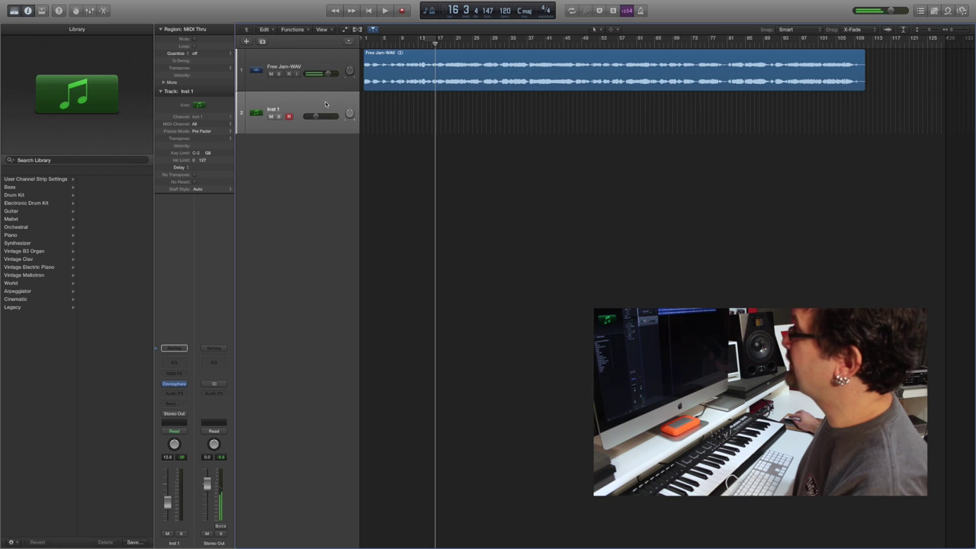
left_click(422, 44)
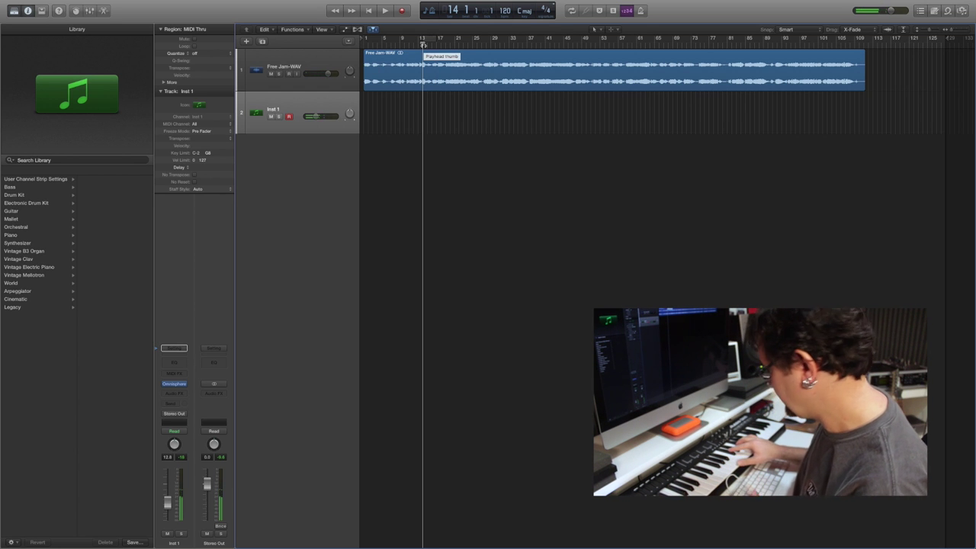
key("r")
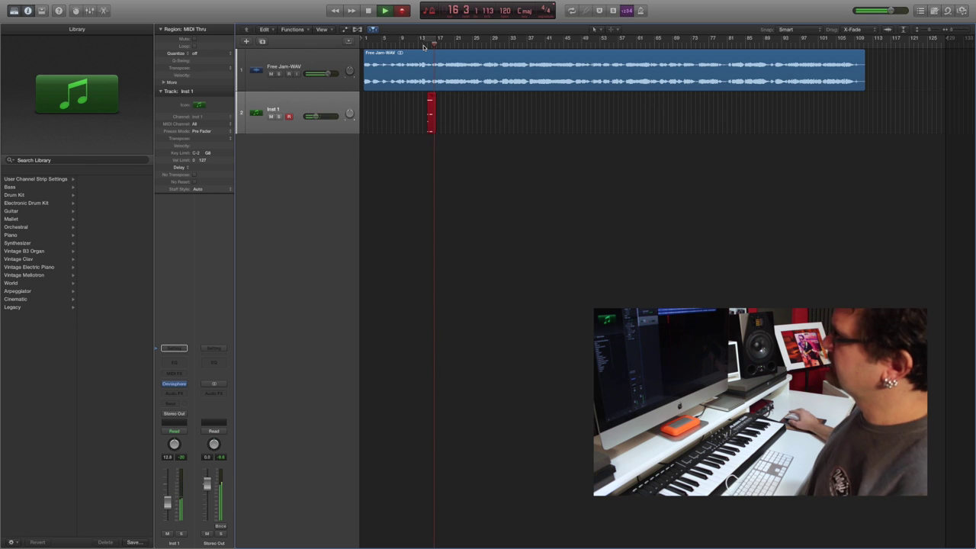
key("space")
left_click(423, 43)
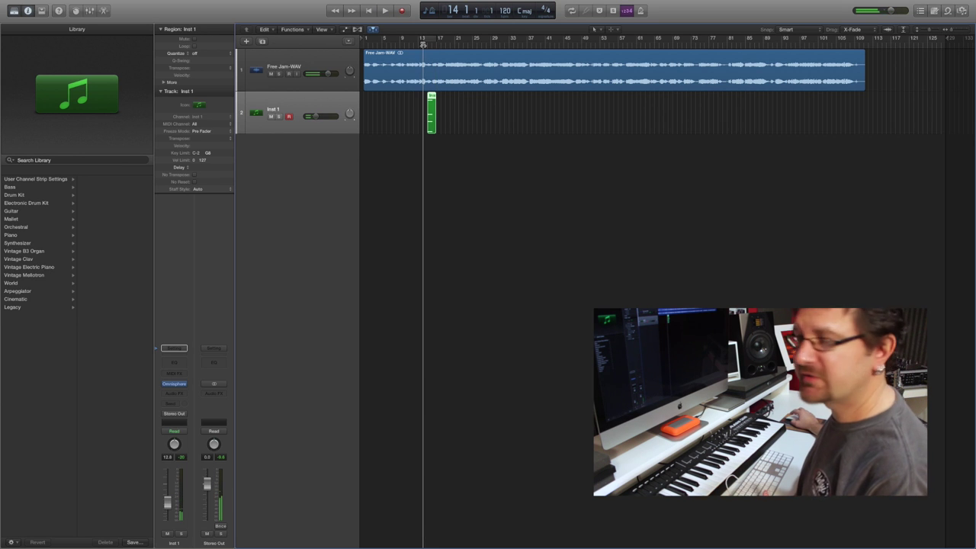
Play the recorded chord region against the Free Jam-WAV recording from bar 14, then set the playhead at bar 15
key("space")
key("super+Right")
key("super+Right")
key("super+Right")
key("super+Right")
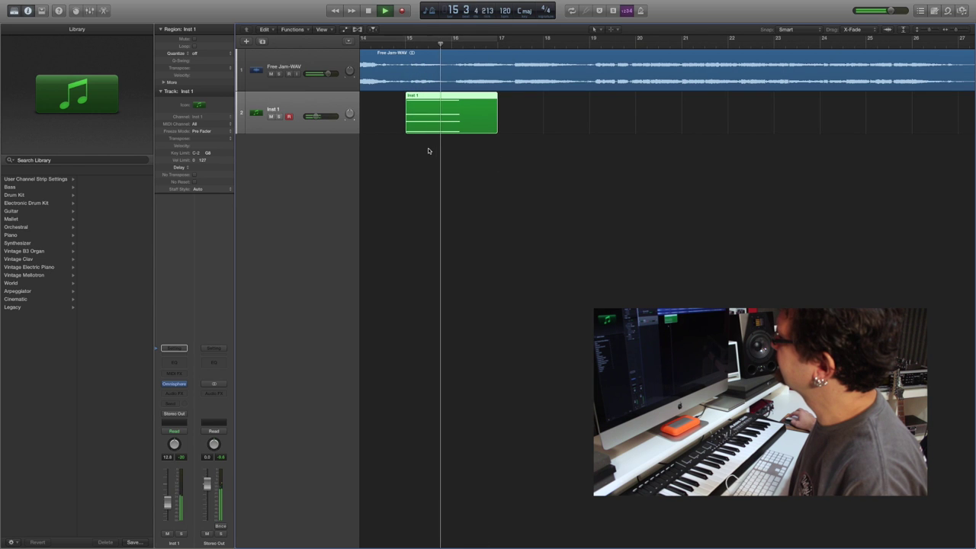
key("space")
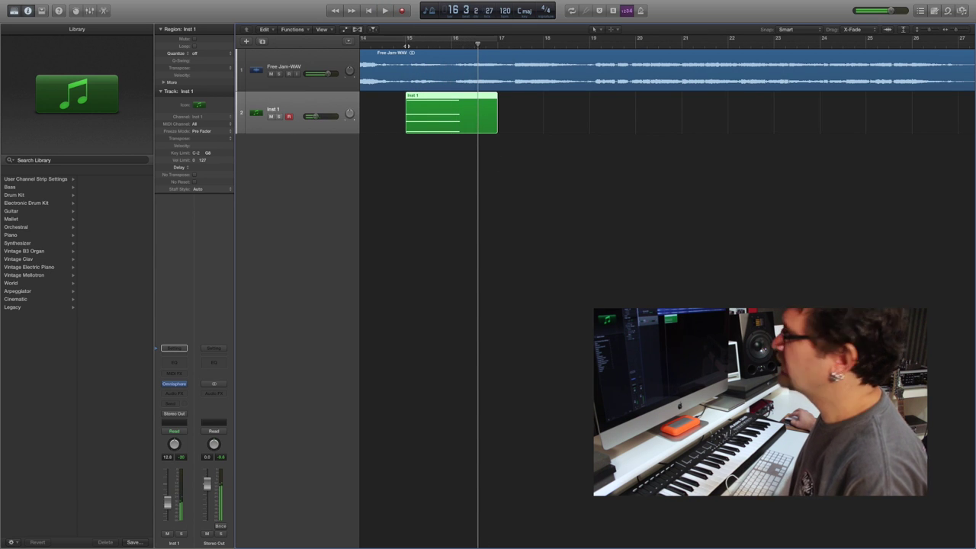
left_click(405, 44)
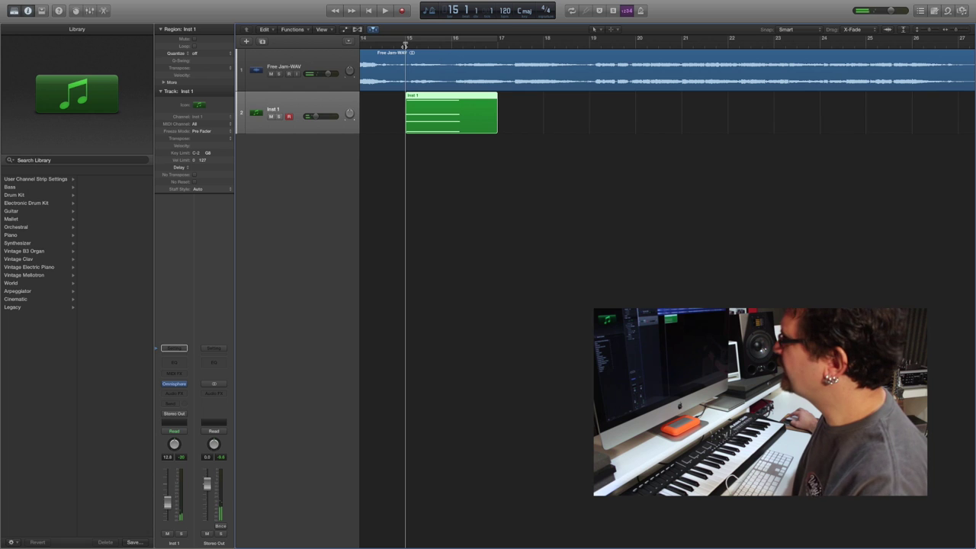
Extend the start of the Inst 1 region back to about bar 14 beat 3 and move its four notes slightly earlier
left_click_drag(406, 127, 389, 127)
key("n")
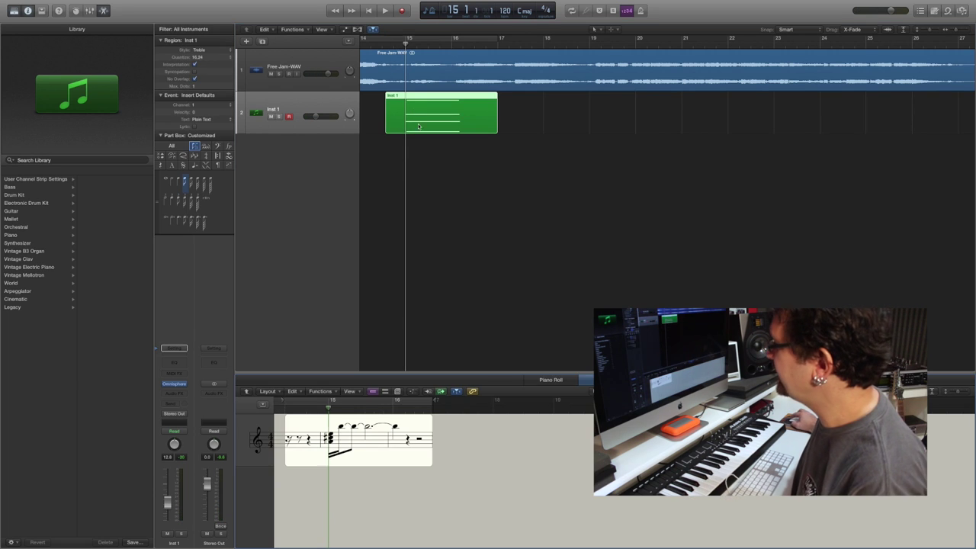
key("p")
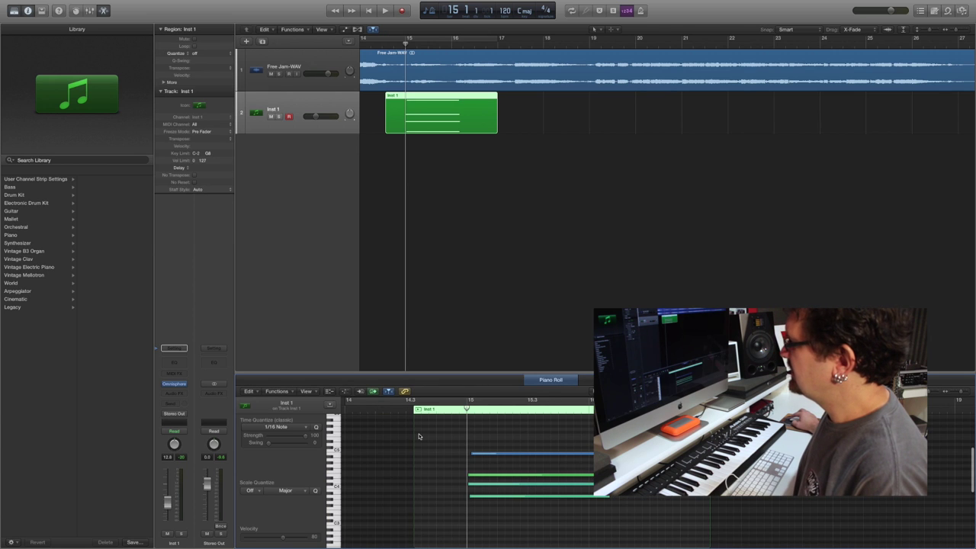
left_click_drag(496, 523, 450, 455)
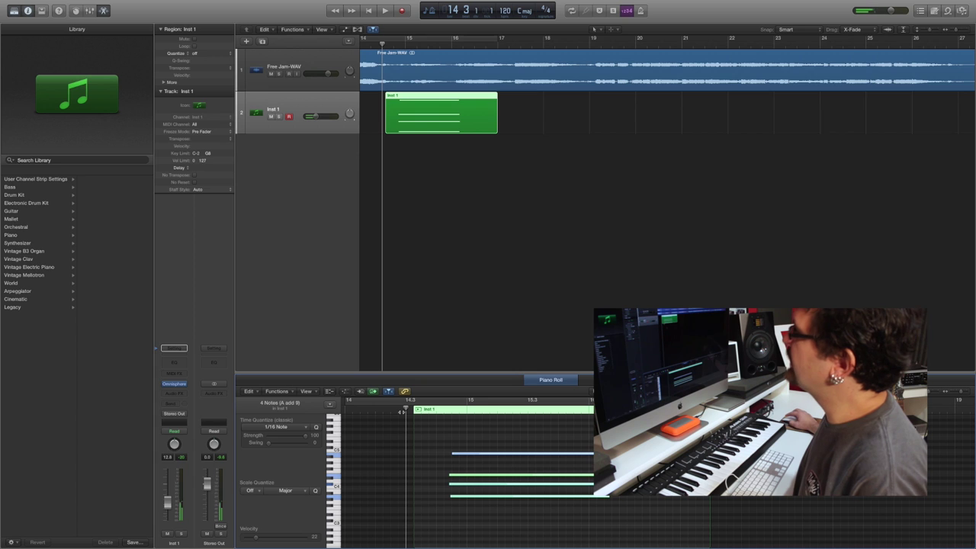
Set the playhead at the moved chord's start, 14 4 3, and play the passage against the recording to check its timing
key("super+Right")
key("super+Right")
key("super+Down")
key("super+Down")
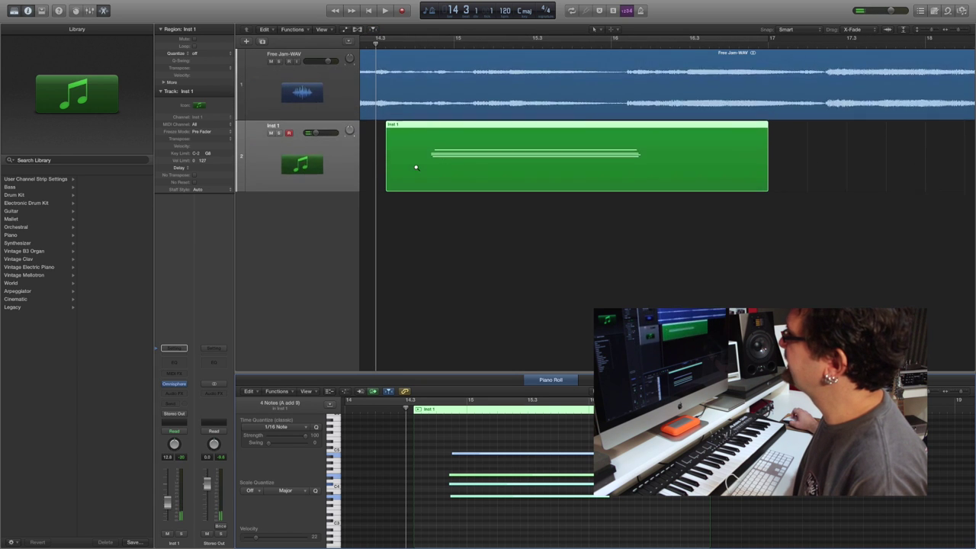
key("super+Down")
left_click(433, 50)
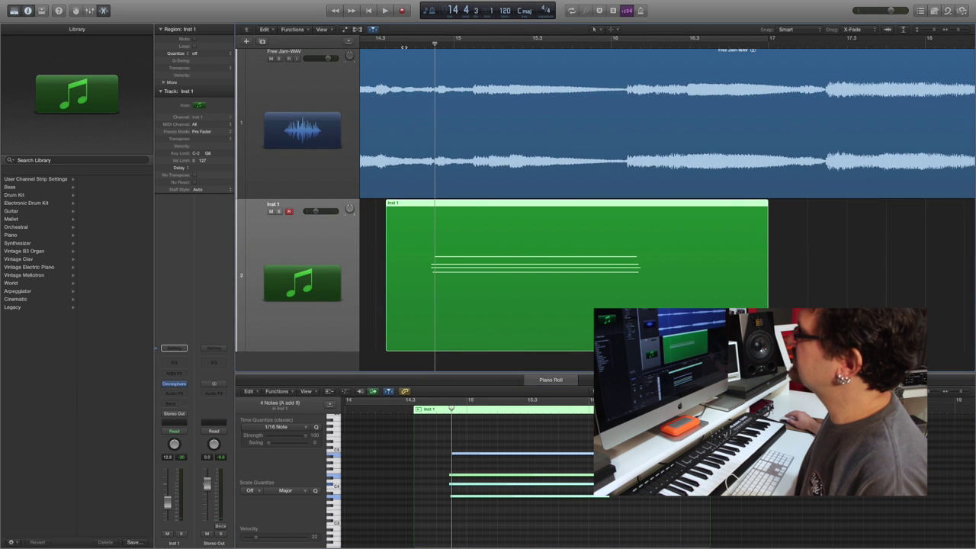
key("space")
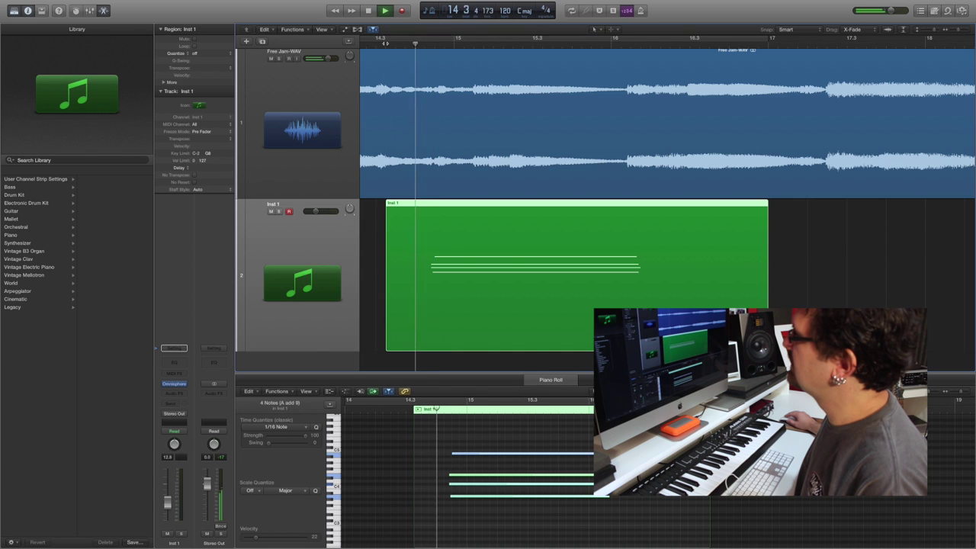
key("space")
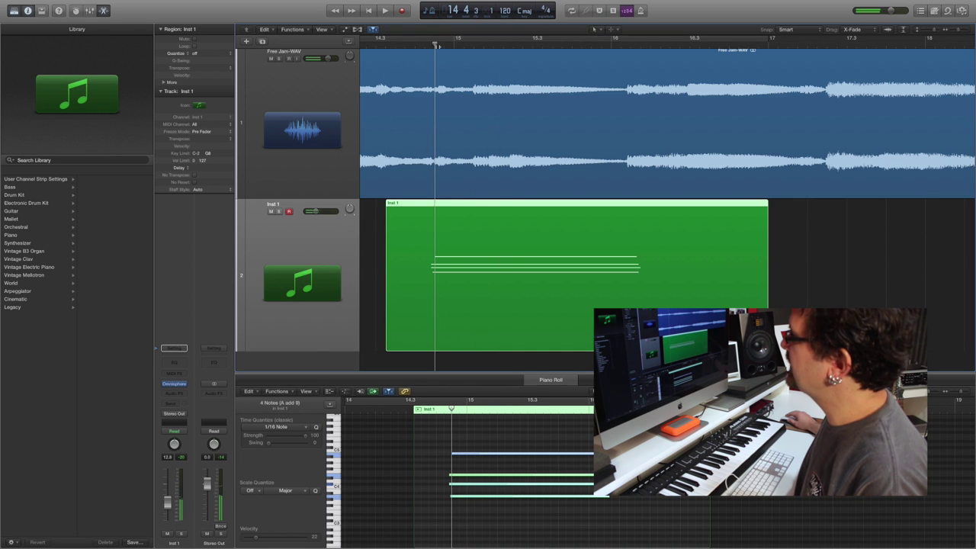
Align the starts of the chord's notes with 14 4 3 in the Piano Roll and play back the adjusted chord
left_click(448, 436)
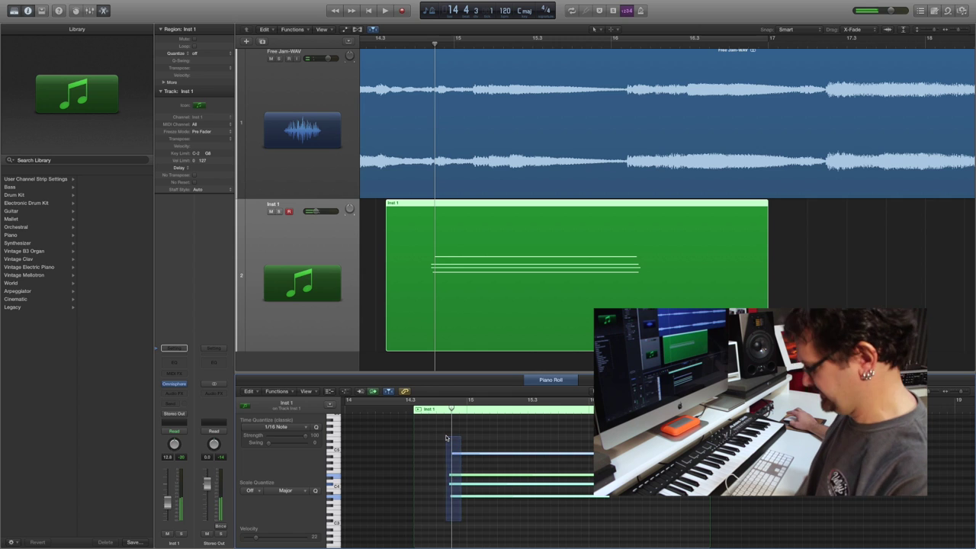
left_click_drag(439, 512, 449, 462)
left_click(393, 39)
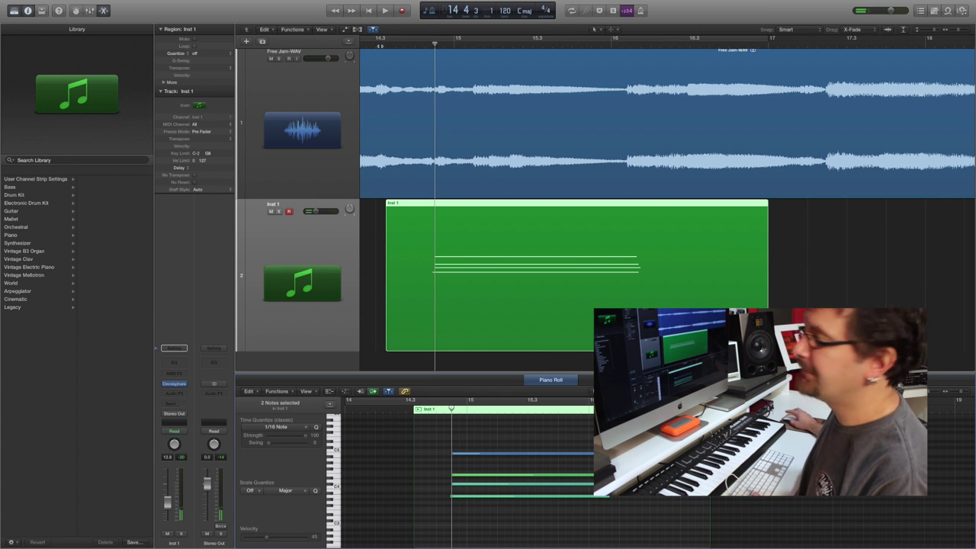
key("space")
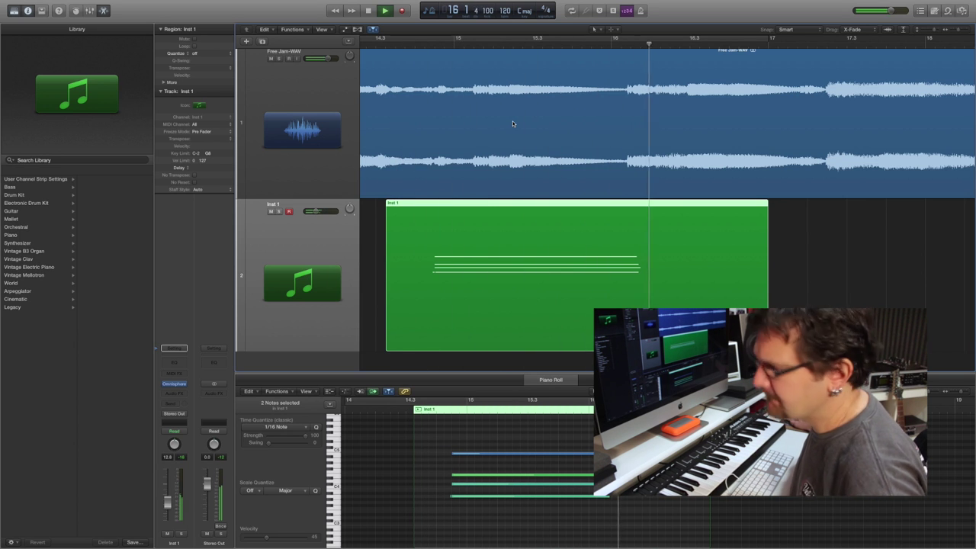
key("space")
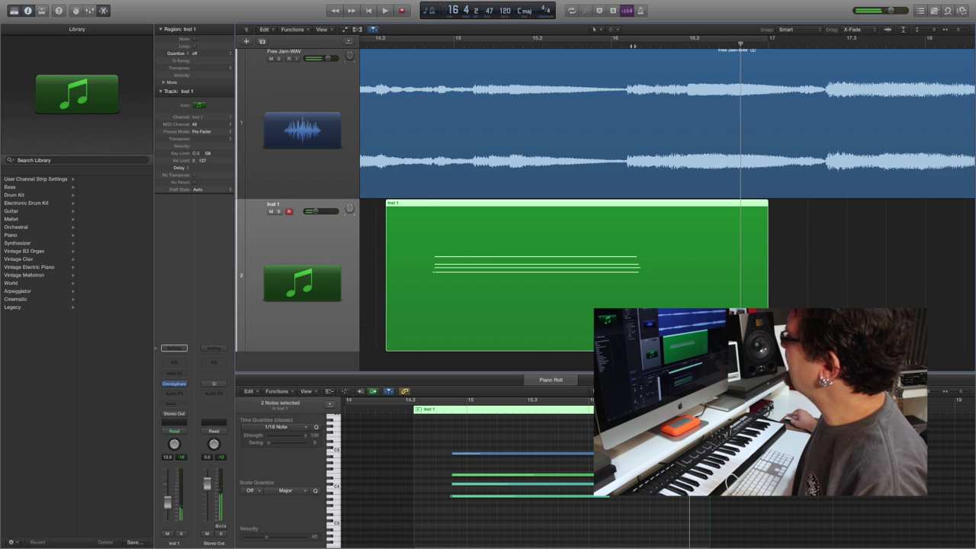
Play the recording from just after bar 16 to examine the next chord change by ear
left_click(629, 44)
key("space")
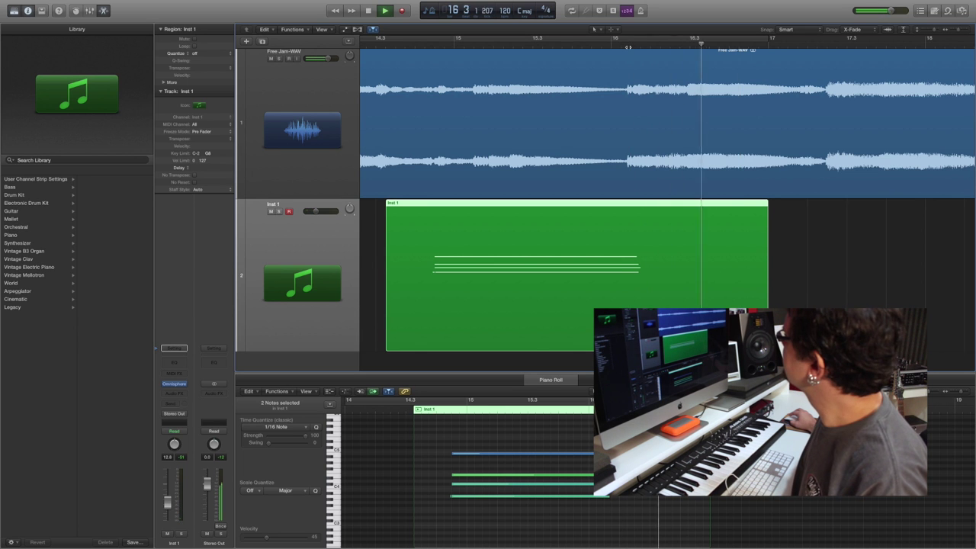
key("space")
Record further chords into the Inst 1 region from bar 14 and trim the region's end back to about bar 19
key("shift+Return")
key("super+Down")
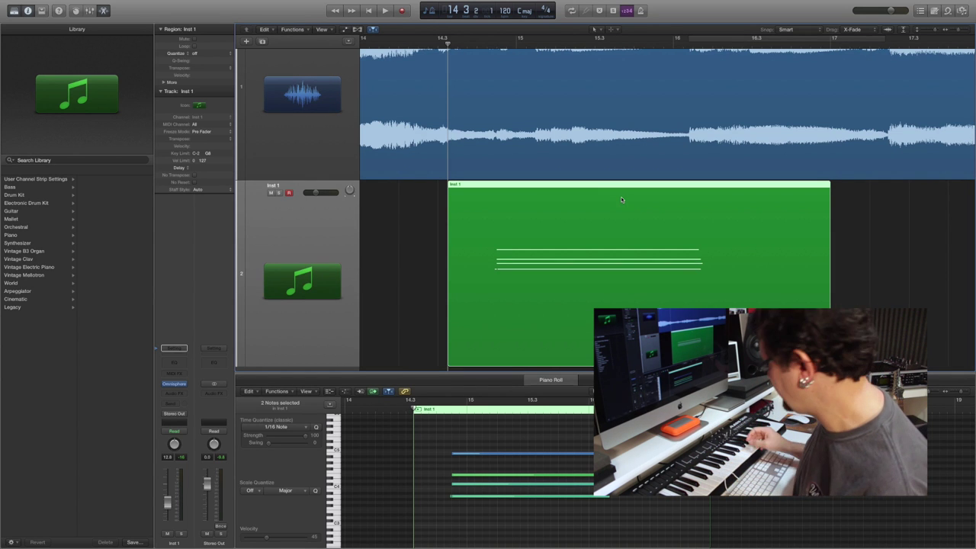
key("space")
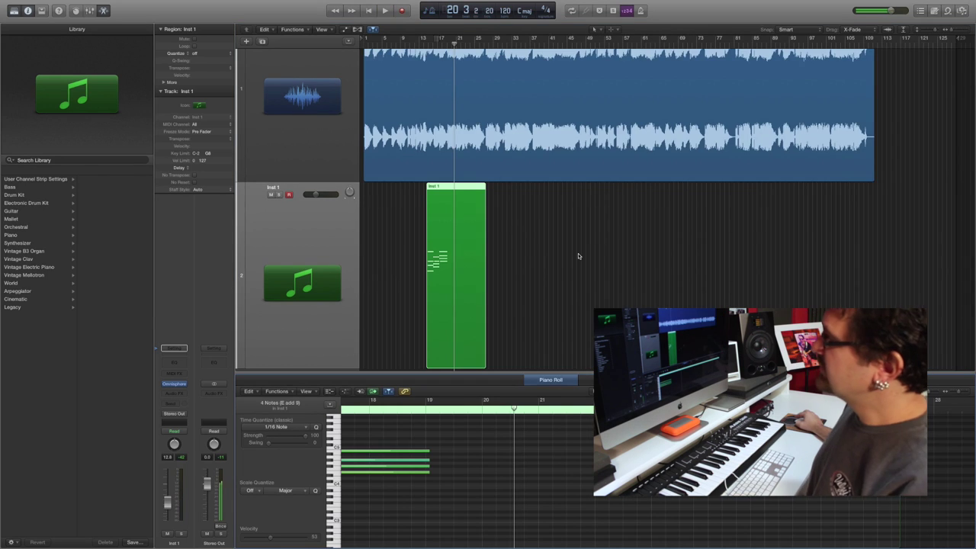
key("super+Left")
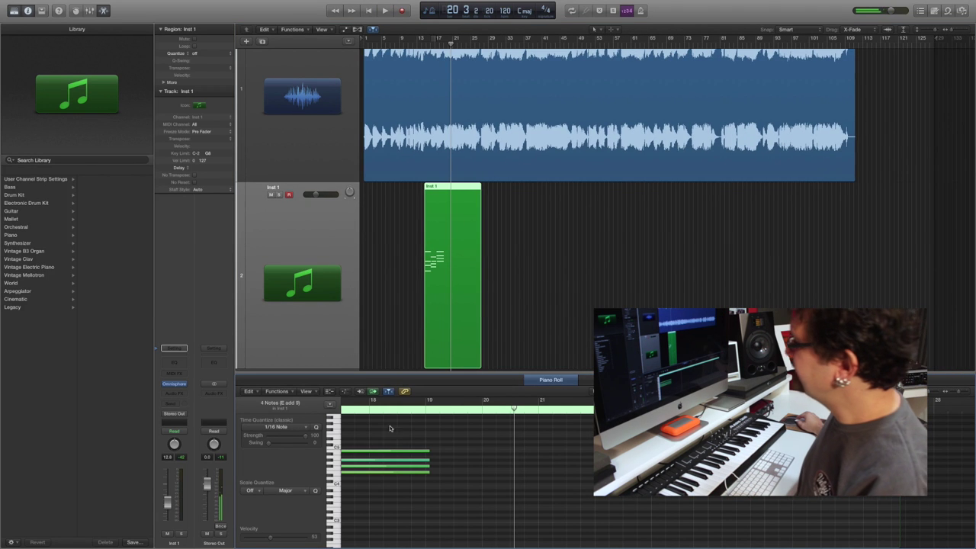
left_click_drag(477, 285, 446, 287)
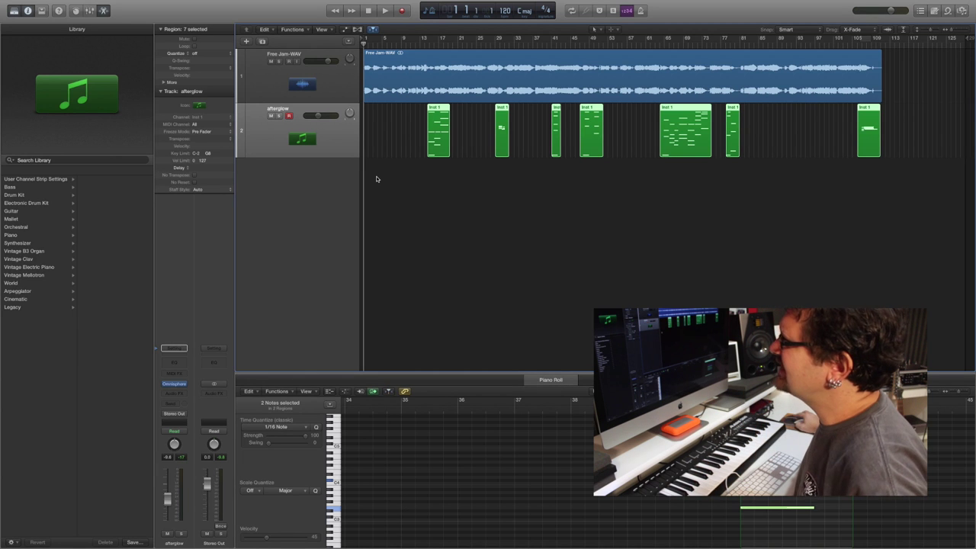
Create one new software instrument track with Omnisphere as its instrument and Output 1 + 2
double_click(425, 169)
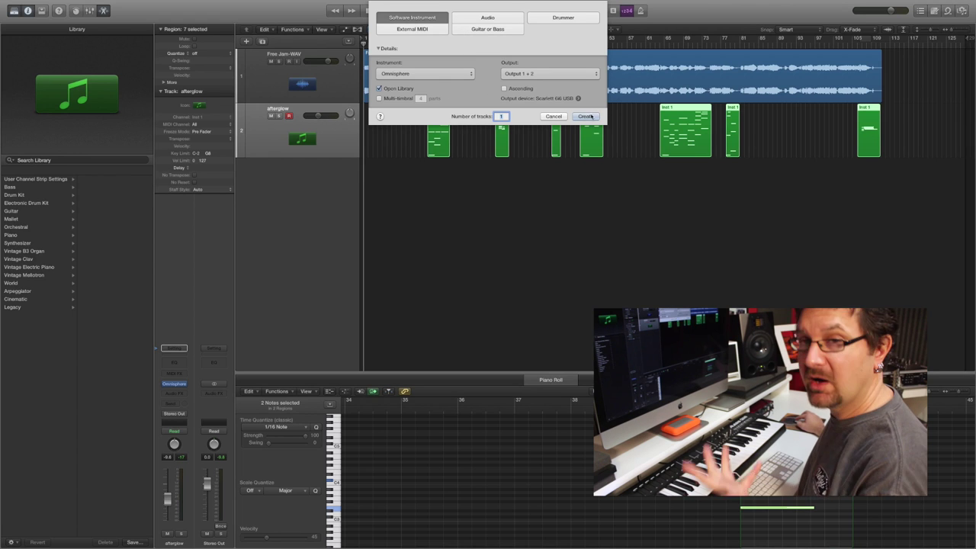
key("Return")
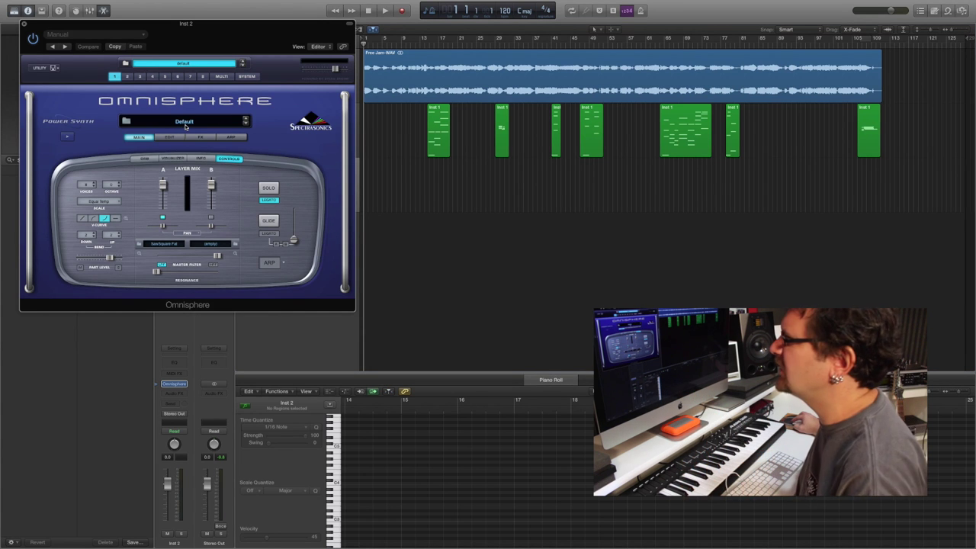
left_click(408, 157)
Play the Free Jam-WAV recording from bar 5 to about bar 10 to examine the opening section by ear
left_click(382, 44)
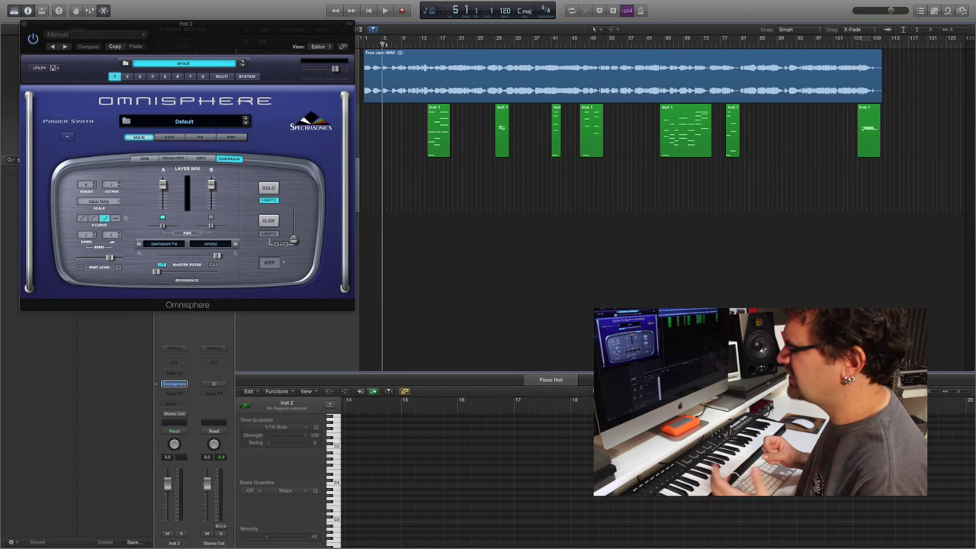
key("space")
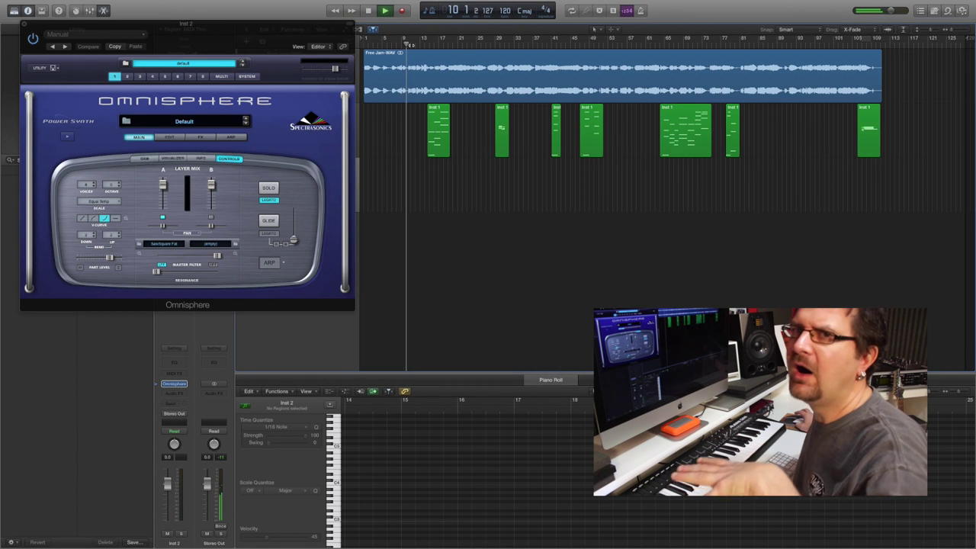
key("space")
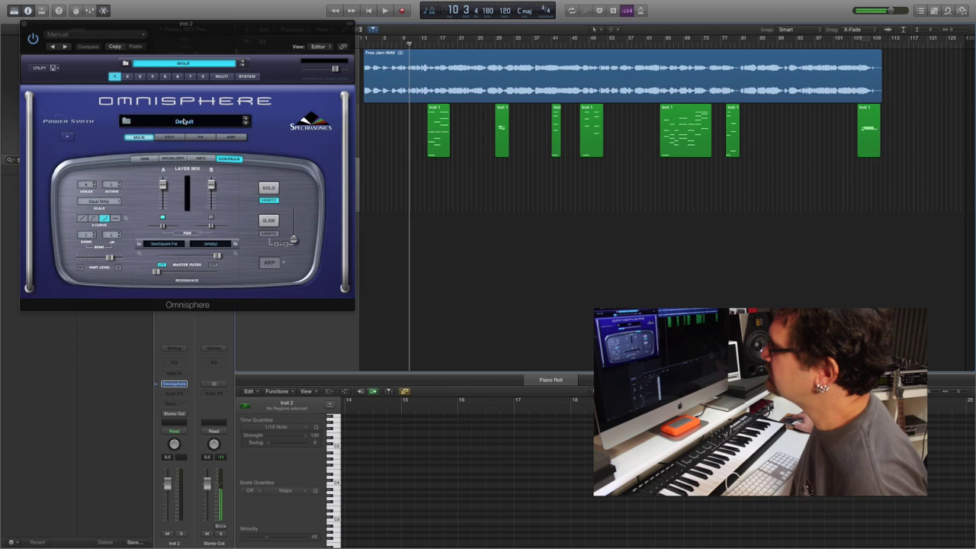
Filter the Omnisphere patches by the Film genre and load the Glorious Guitars patch on the Inst 2 track
left_click(184, 122)
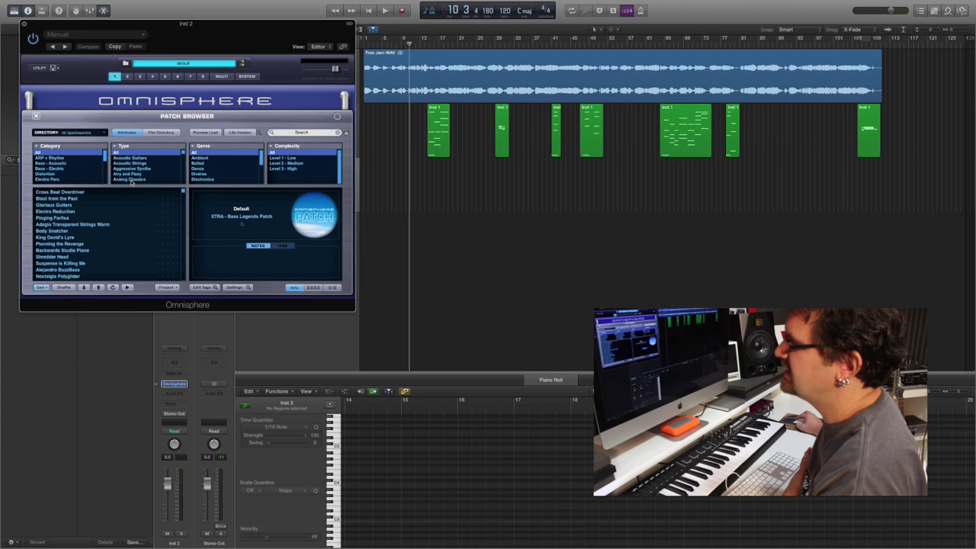
scroll(207, 177, "down", 1)
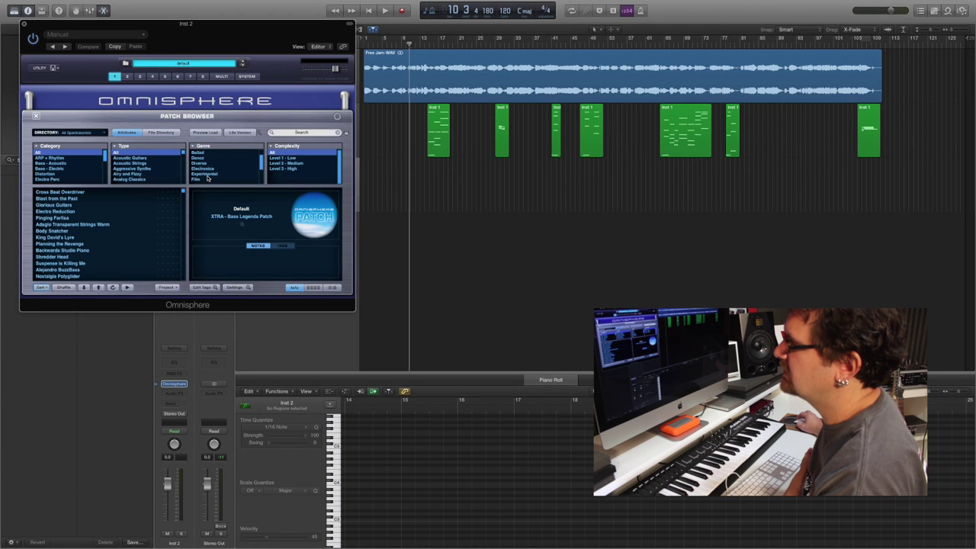
left_click(197, 180)
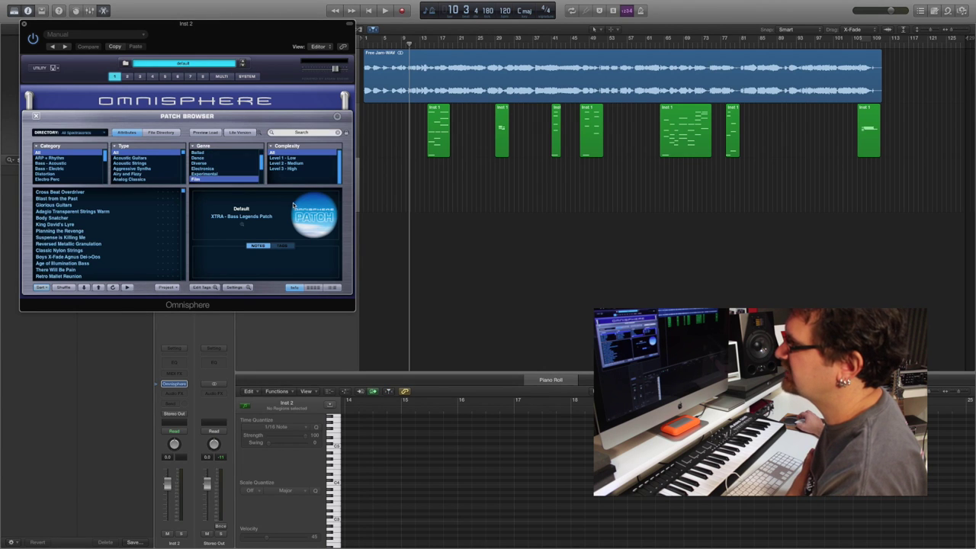
left_click(57, 205)
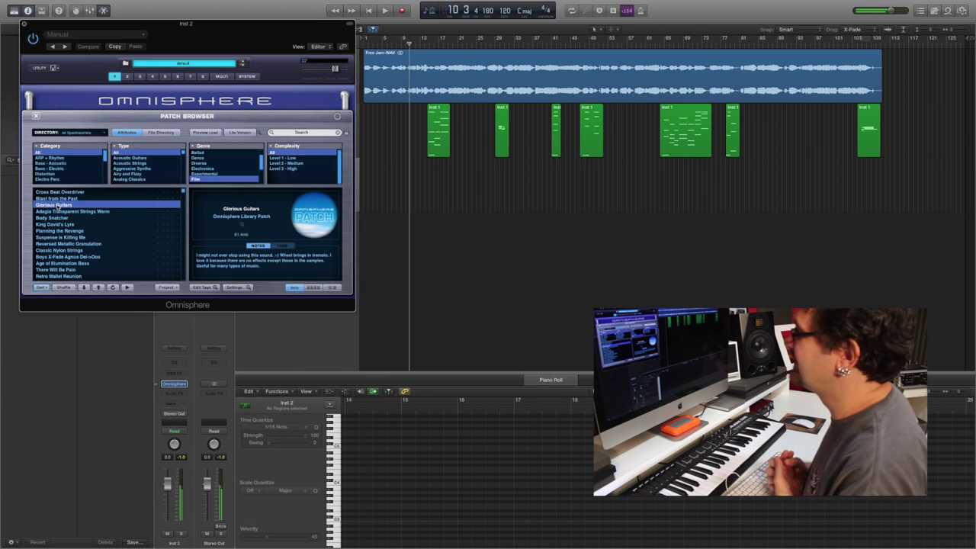
Play the project from the beginning, uncover the track list from behind the Omnisphere window, and stop playback
key("Return")
key("space")
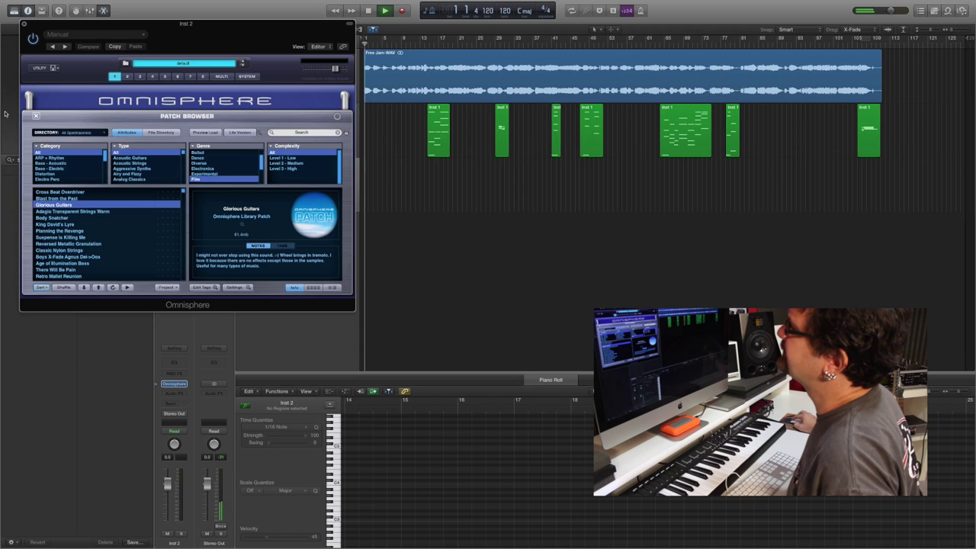
key("y")
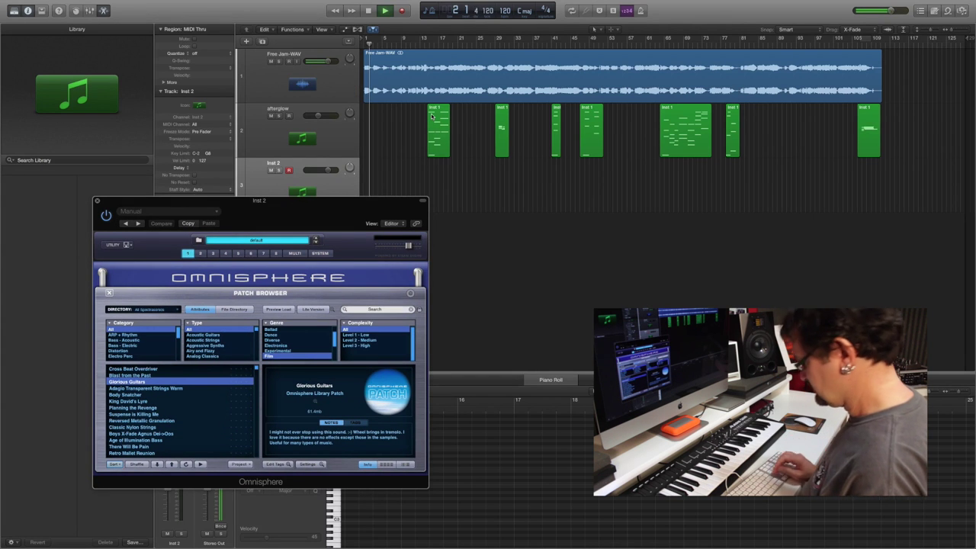
key("space")
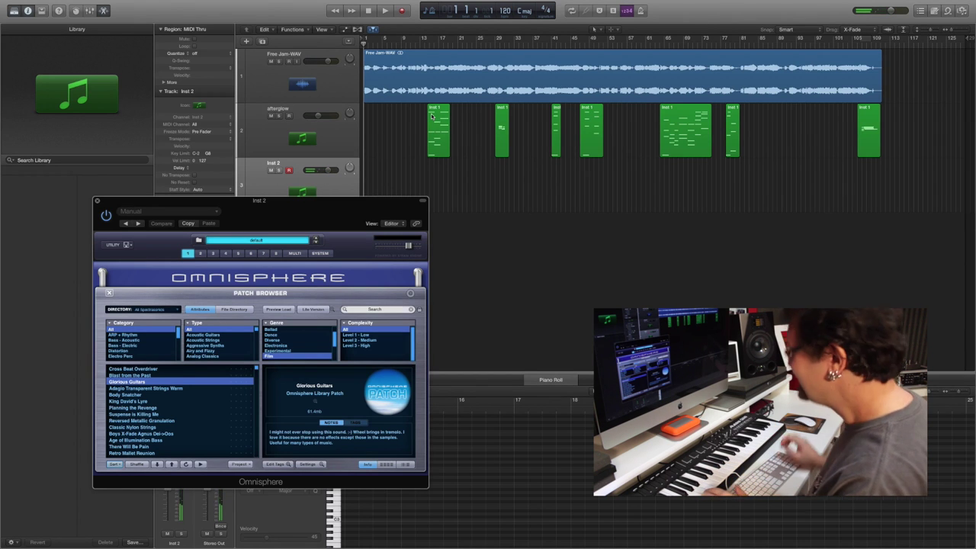
Enlarge the opening bars of the arrangement and show the toolbar above the tracks
scroll(453, 245, "up", 3)
scroll(452, 246, "up", 5)
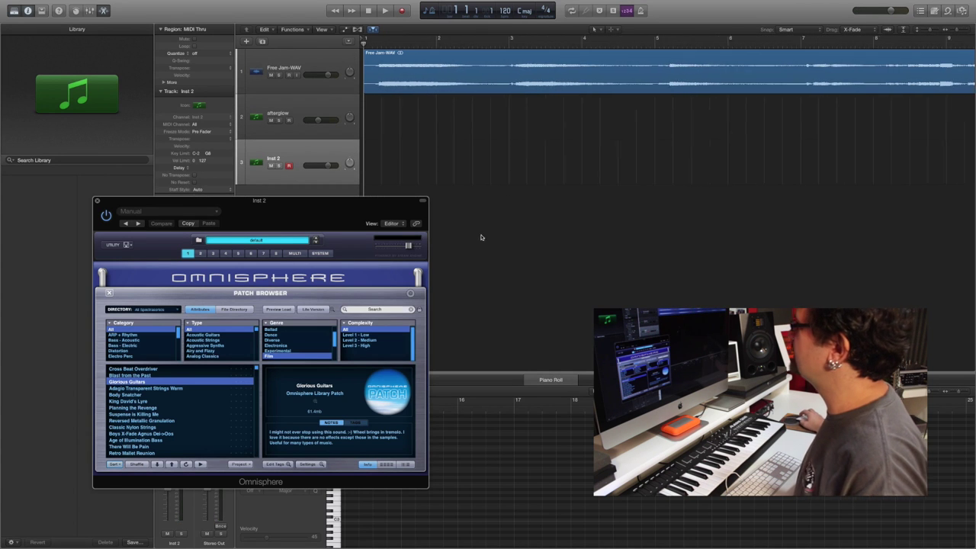
scroll(479, 243, "up", 1)
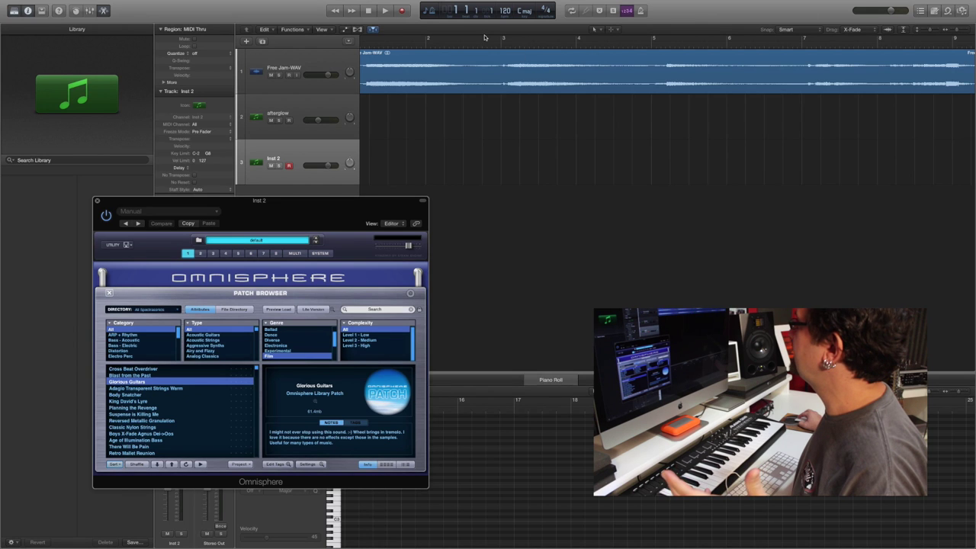
left_click(688, 23)
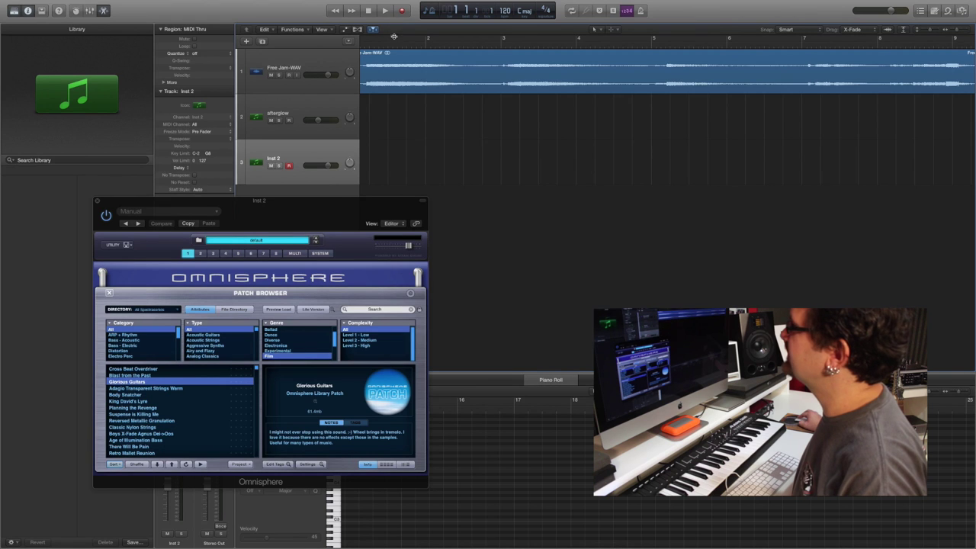
key("ctrl+alt+super+t")
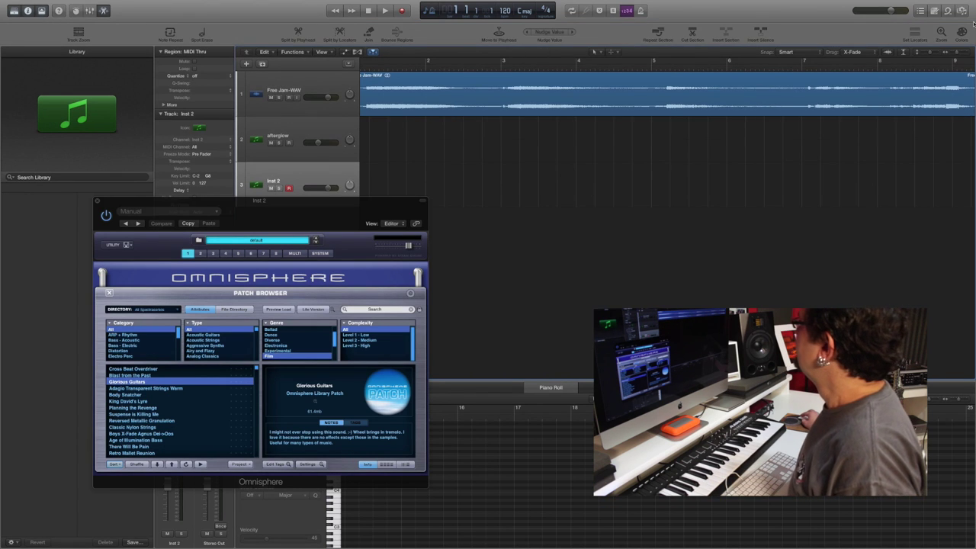
Colour the Inst 2 track orange and move the Omnisphere window clear of the track list
key("alt+c")
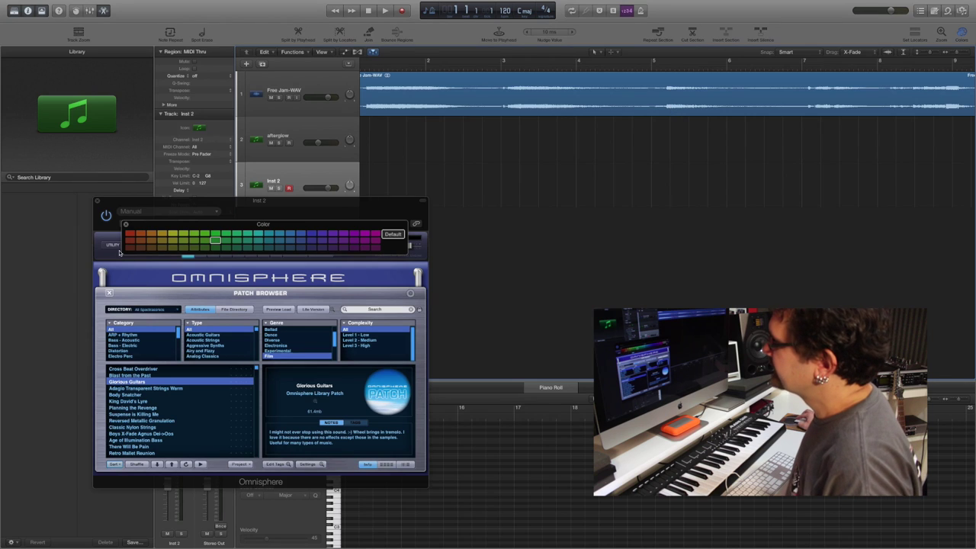
left_click(151, 234)
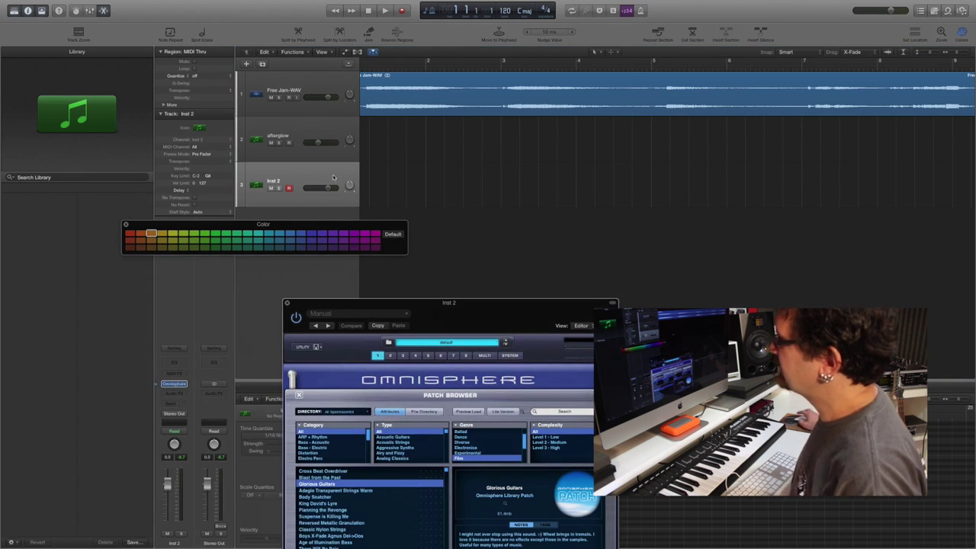
left_click(321, 176)
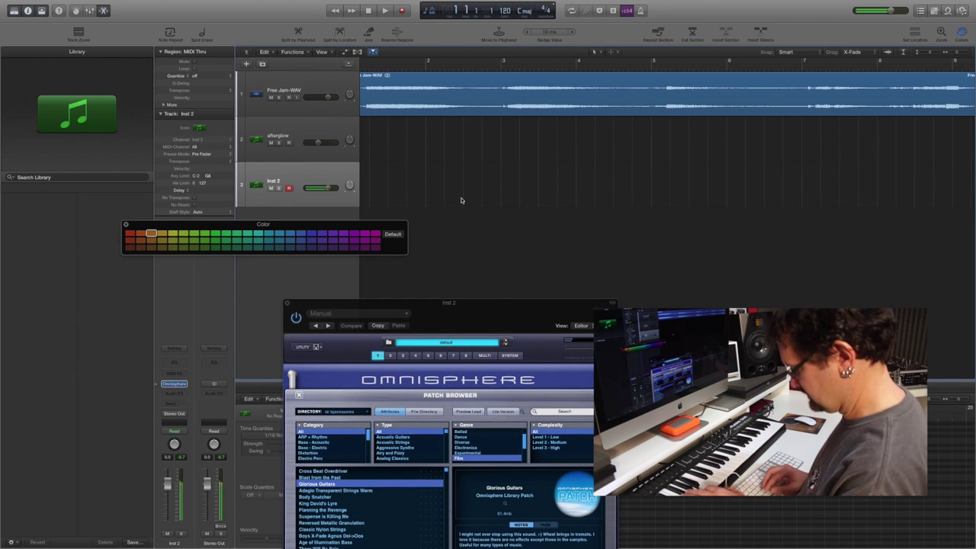
Play the opening of the recording to about bar 4, stop, and return to the beginning
scroll(460, 200, "left", 2)
scroll(460, 201, "right", 3)
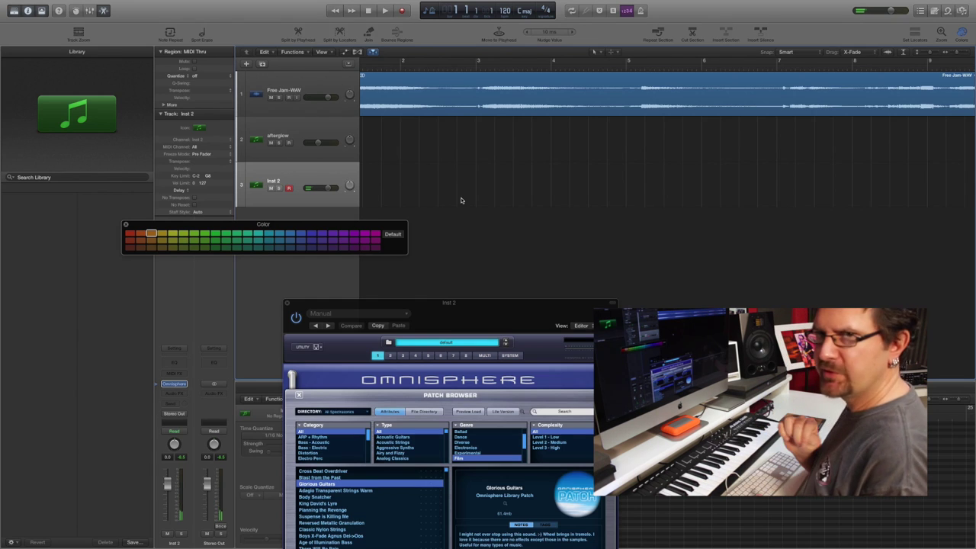
key("space")
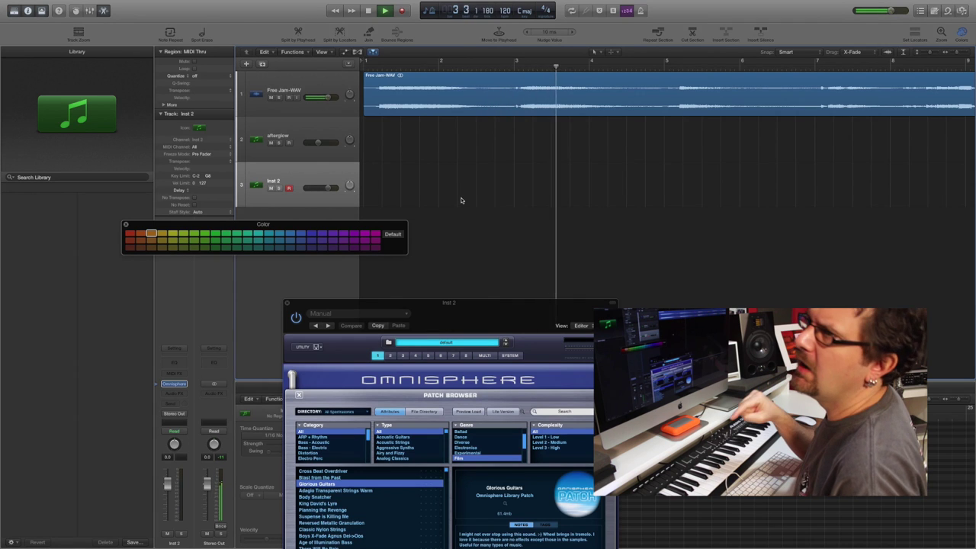
key("space")
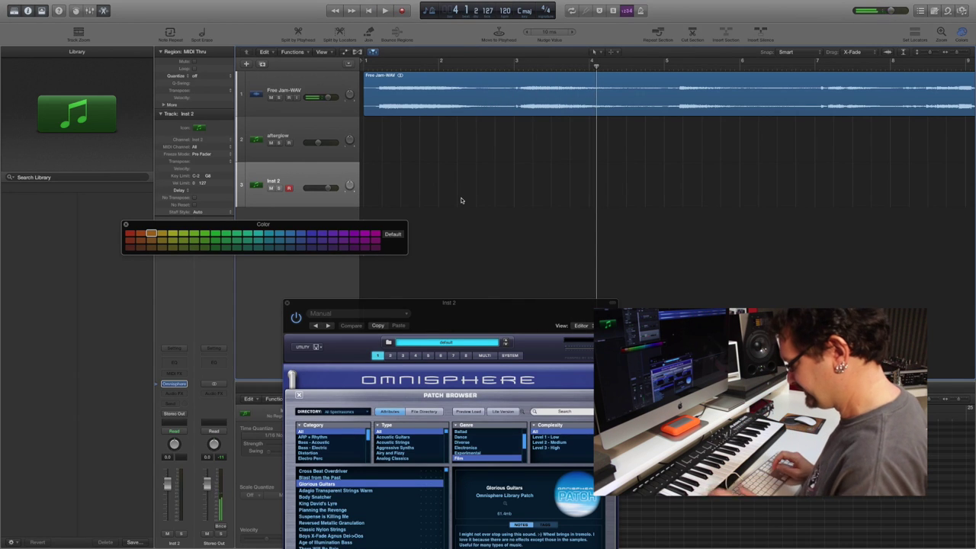
key("Return")
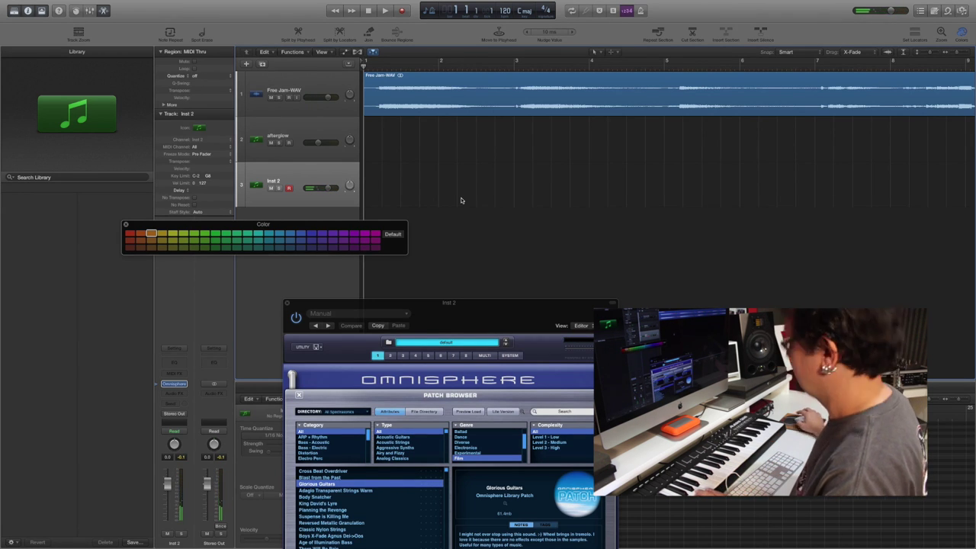
Record sustained low notes on the Inst 2 track from the beginning through bar 4 and play them back
key("r")
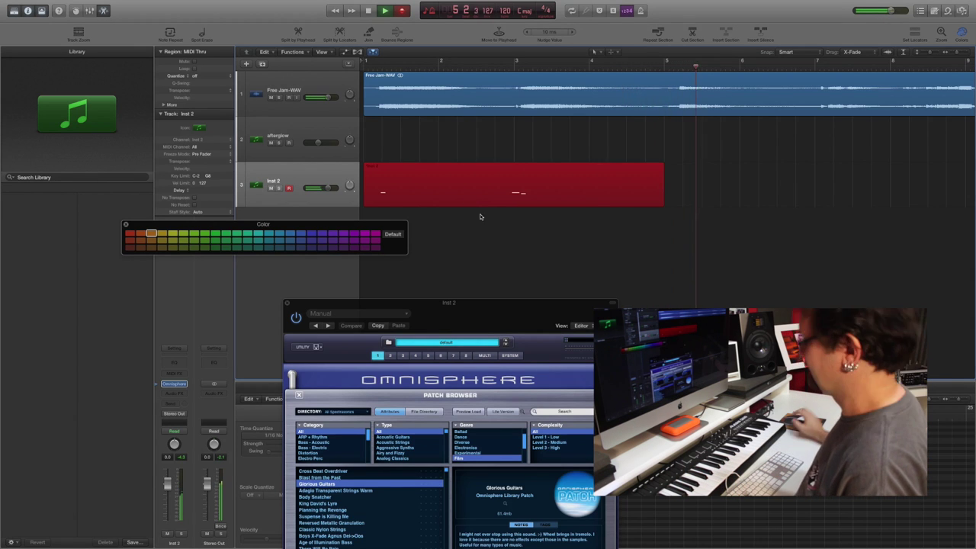
key("space")
key("space")
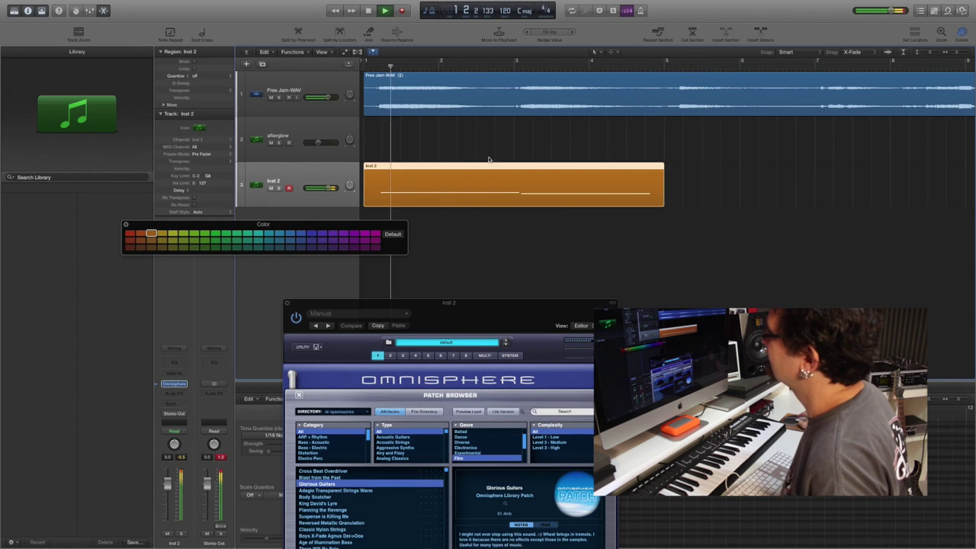
Lower the Inst 2 track volume during playback, stop, and close the colour palette
left_click_drag(332, 229, 387, 252)
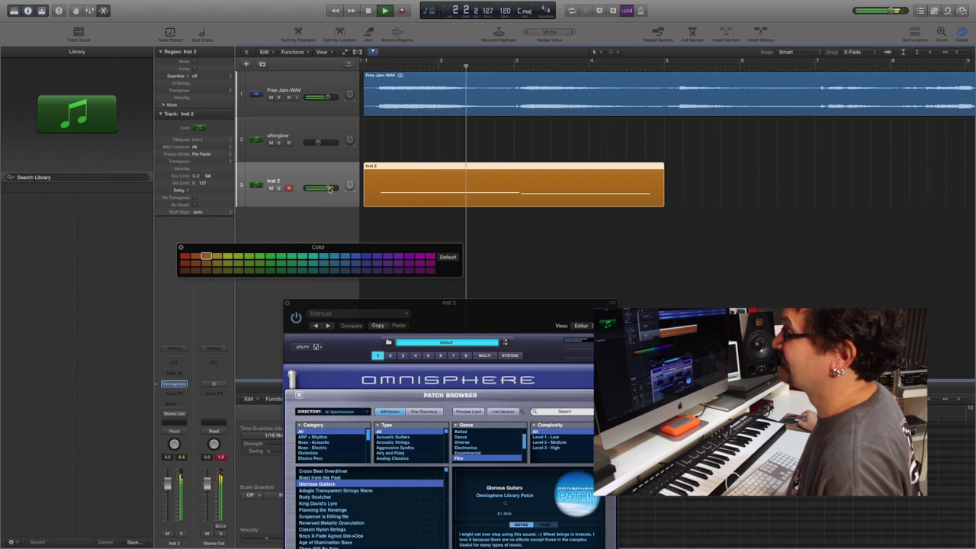
left_click_drag(329, 188, 321, 187)
key("space")
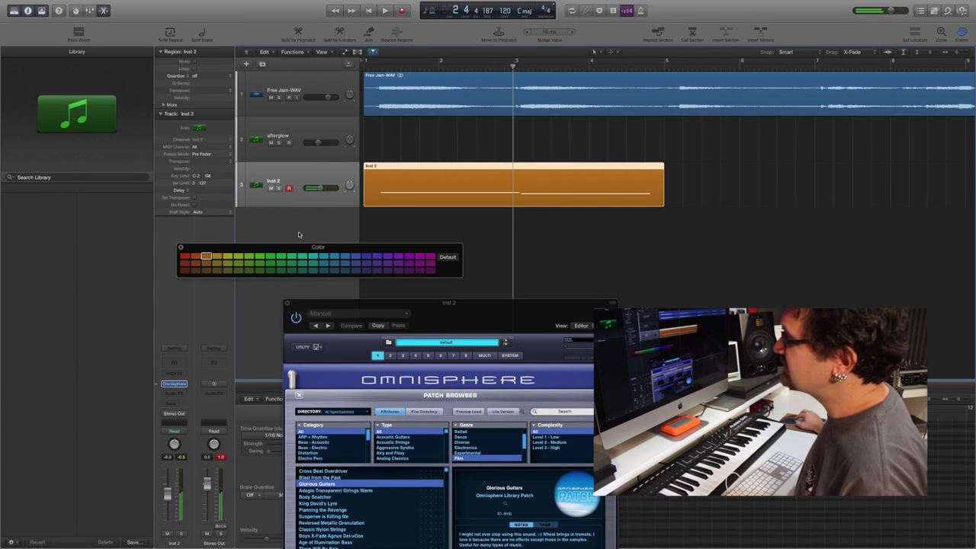
left_click(181, 246)
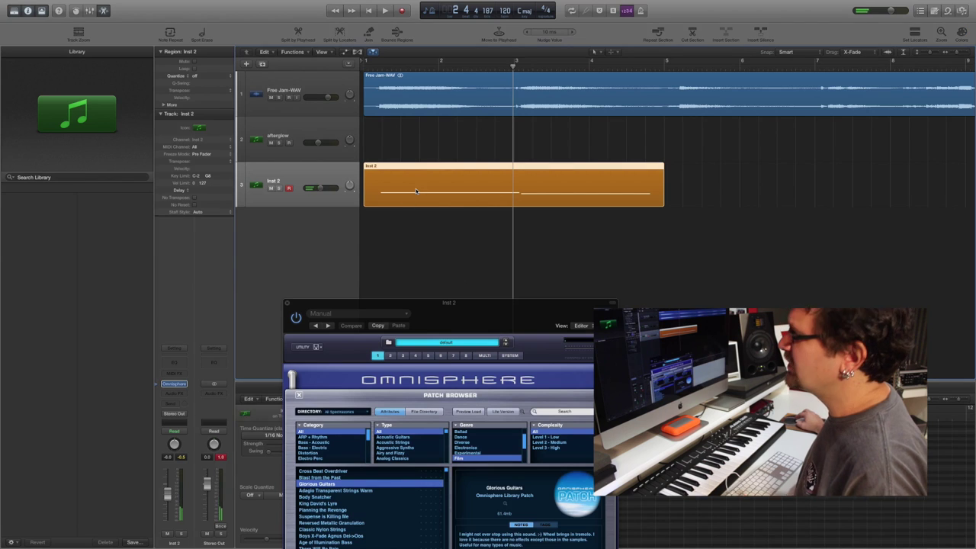
Move the Omnisphere window off the Piano Roll and set the first recorded note's velocity to 82
key("n")
left_click_drag(379, 311, 23, 97)
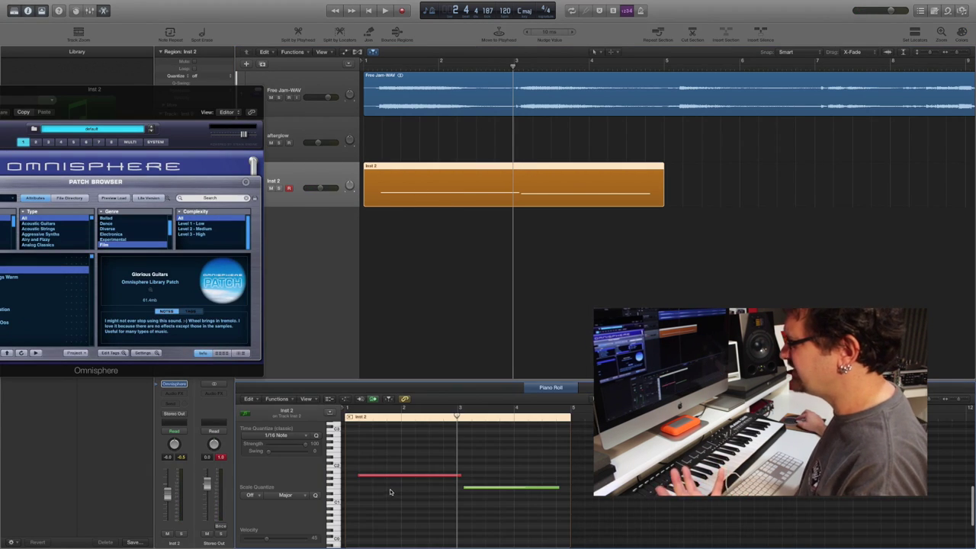
left_click(389, 476)
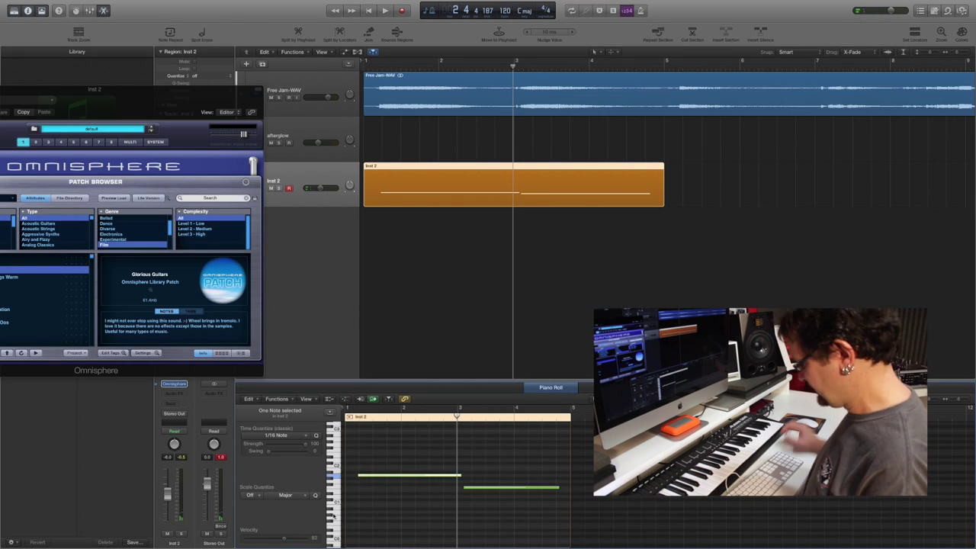
Play the part from the beginning and raise the Inst 2 track volume to about -0.8 dB
key("space")
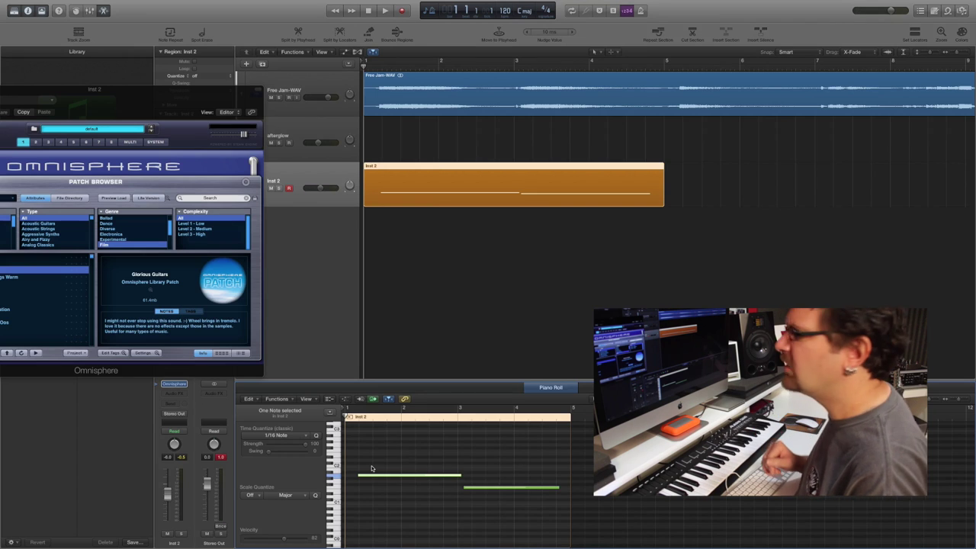
key("space")
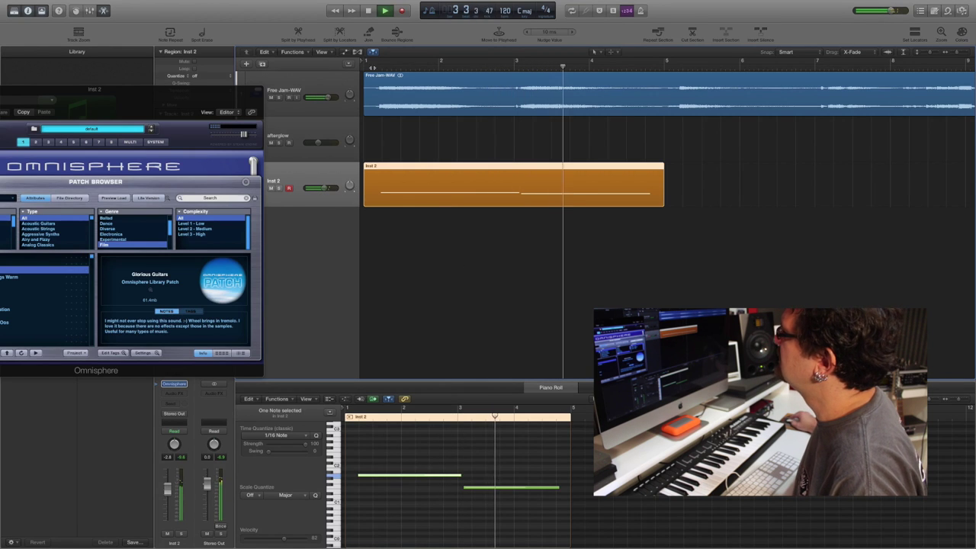
key("space")
key("space")
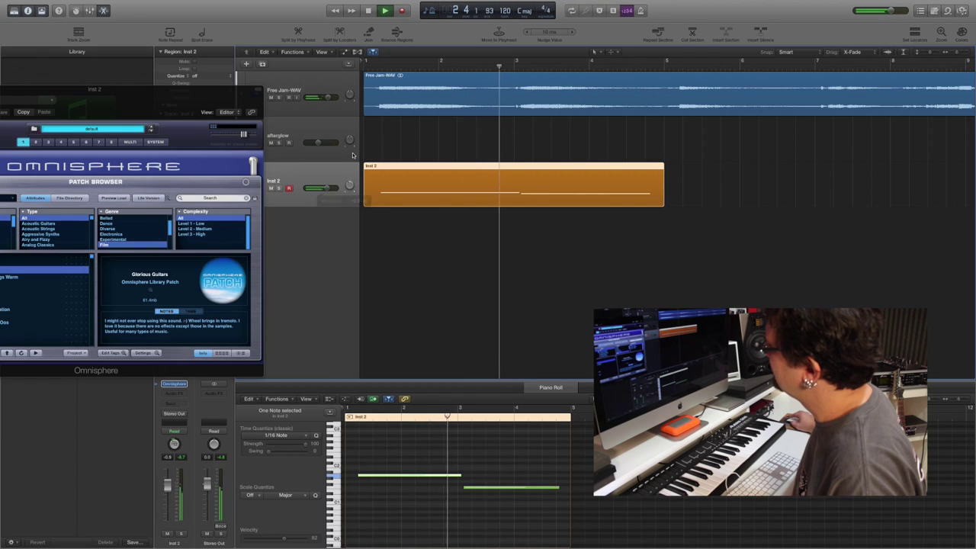
key("space")
Raise the second note's velocity, transpose both notes of the first Inst 2 region up an octave, and deselect everything
left_click(494, 486)
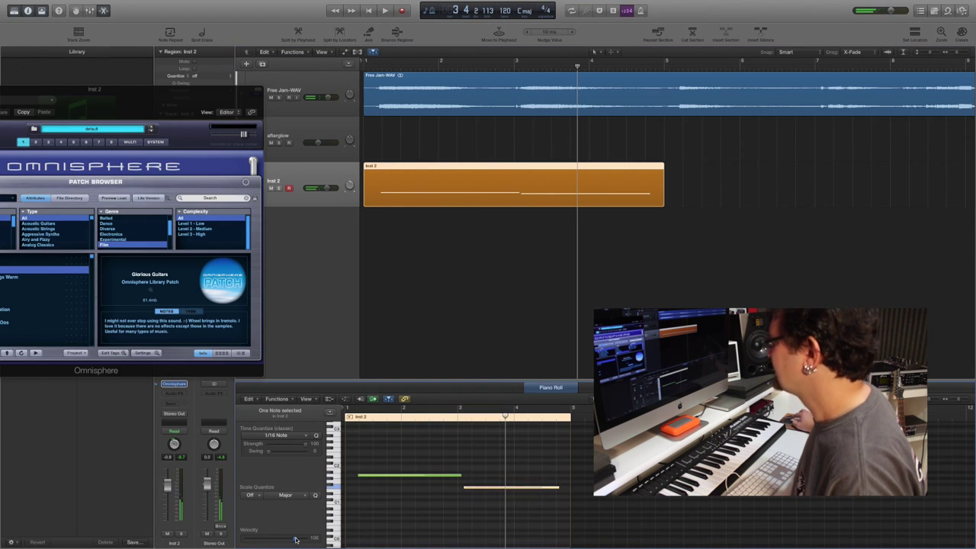
left_click_drag(570, 517, 460, 468)
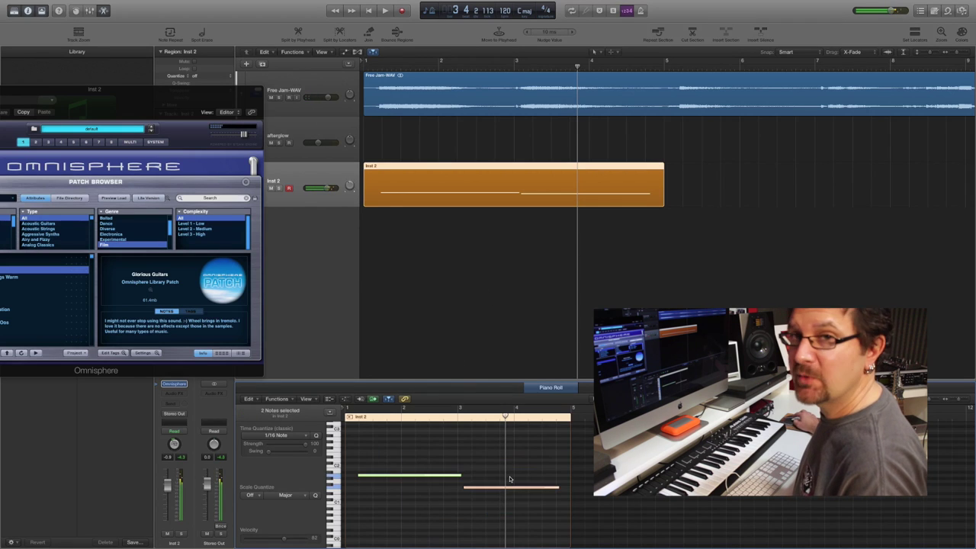
left_click_drag(420, 477, 421, 440)
left_click(420, 353)
Play the edited part from the beginning and replay the passage around bars 4 to 6
key("Return")
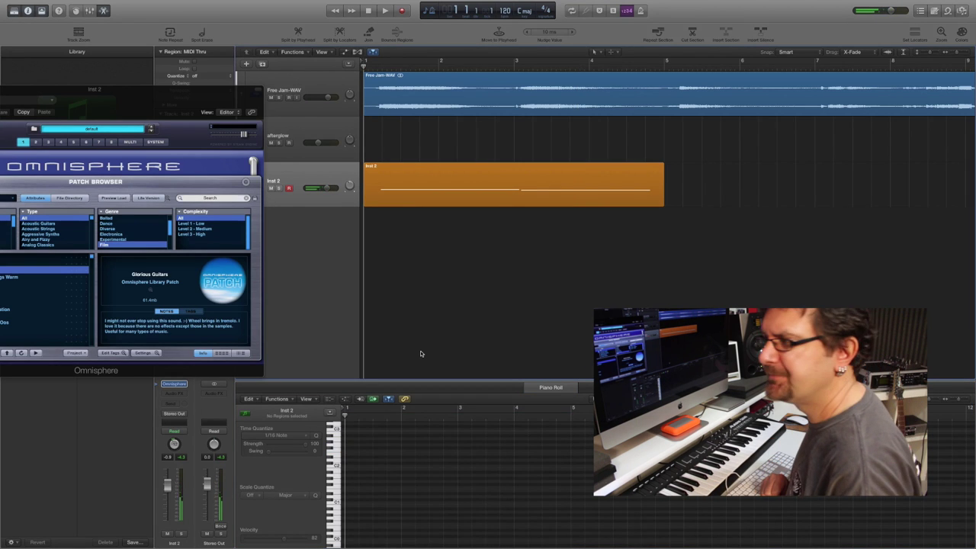
key("space")
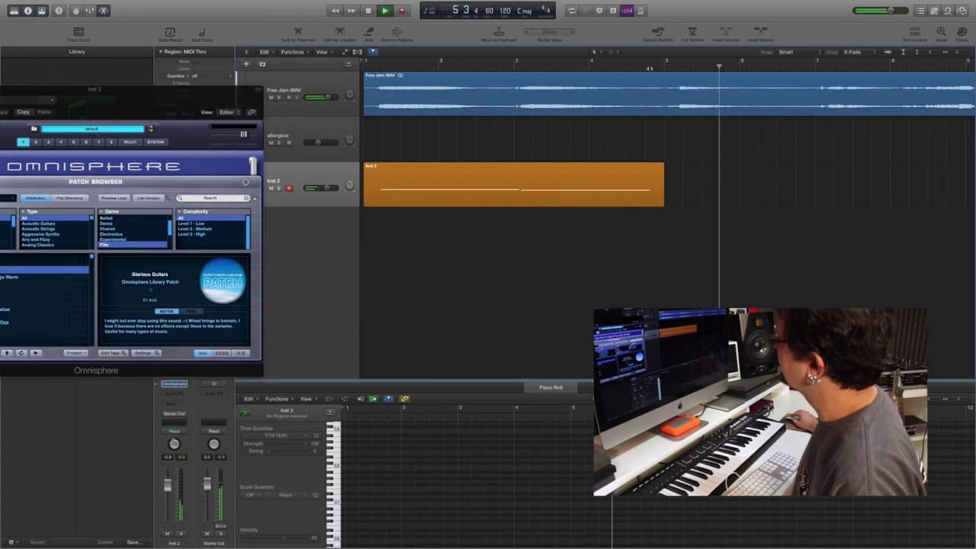
key("space")
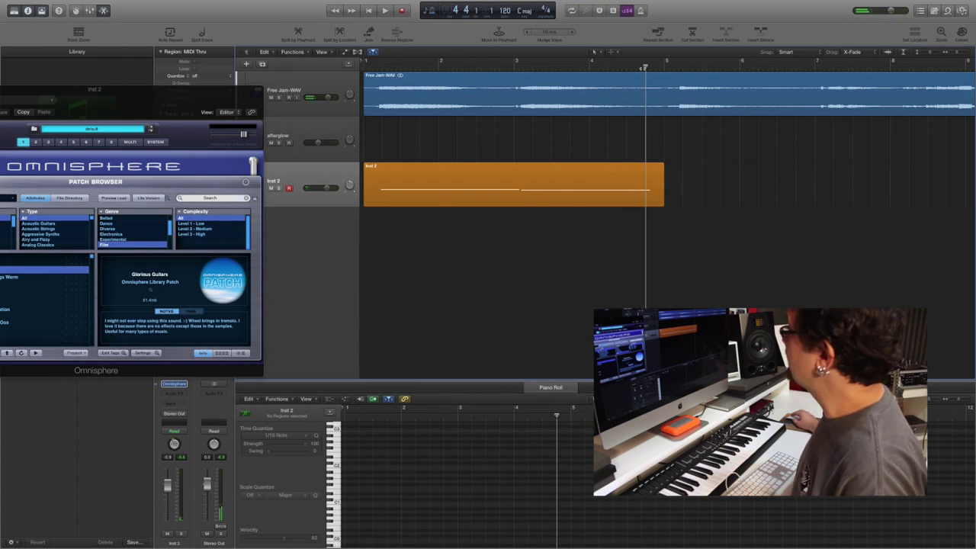
key("space")
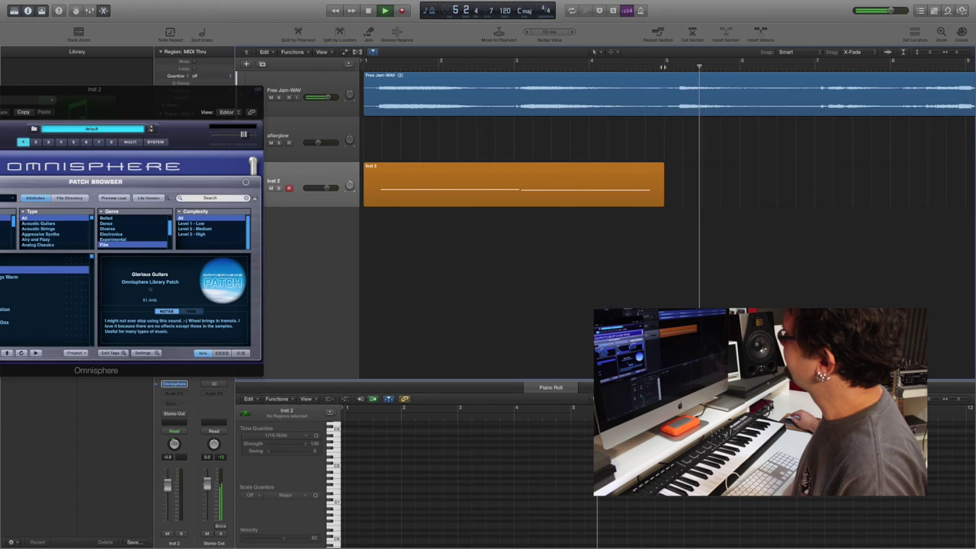
key("space")
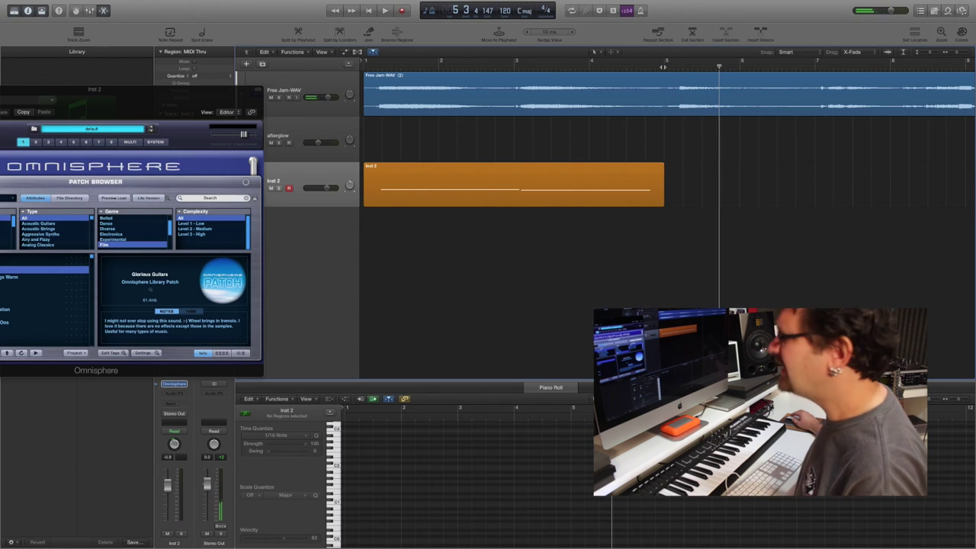
key("space")
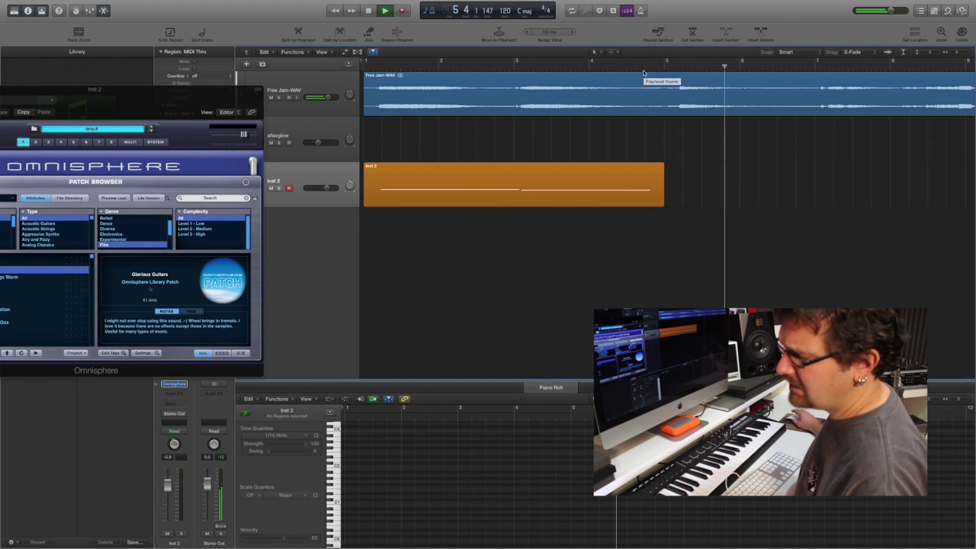
key("space")
Record the next Inst 2 phrase over bars 5 to 7, starting from bar 4 beat 2, and play it back
left_click(607, 68)
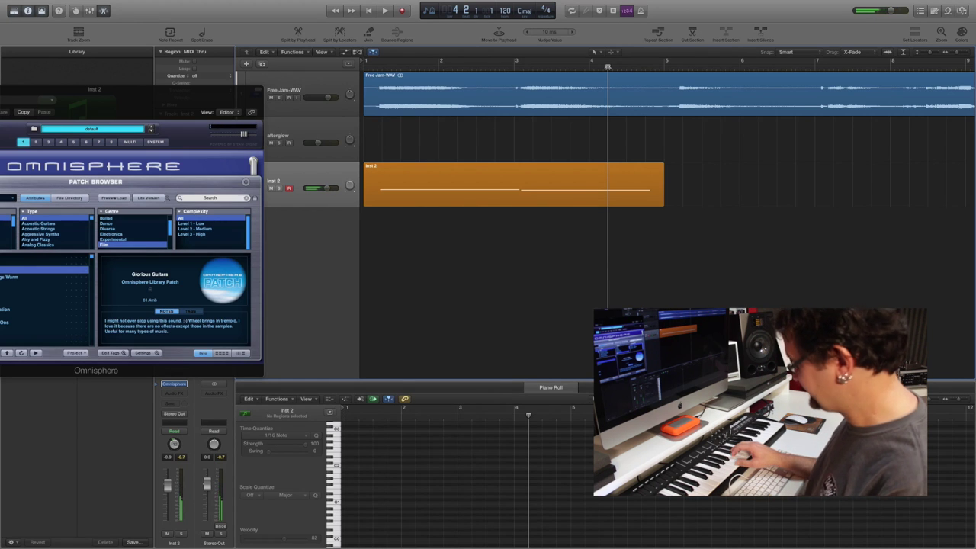
key("space")
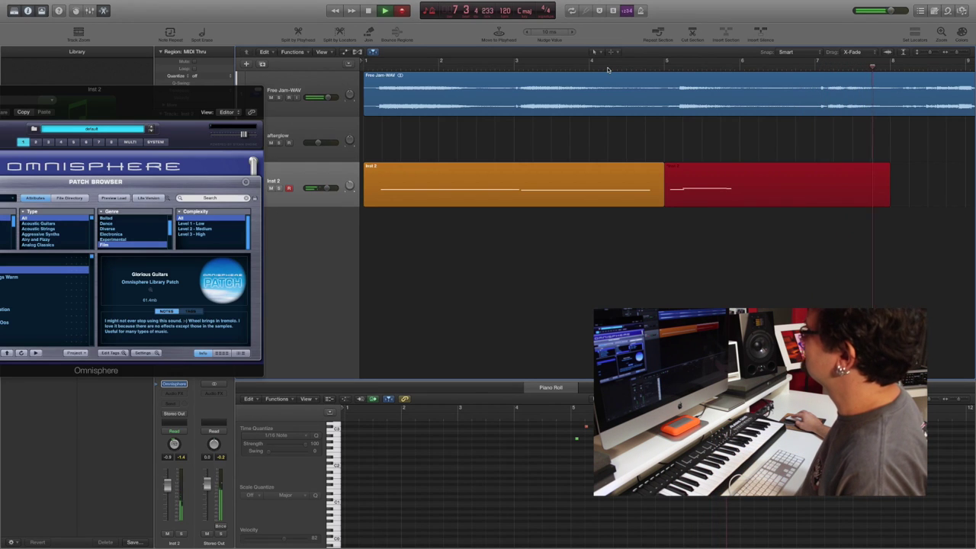
left_click(608, 69)
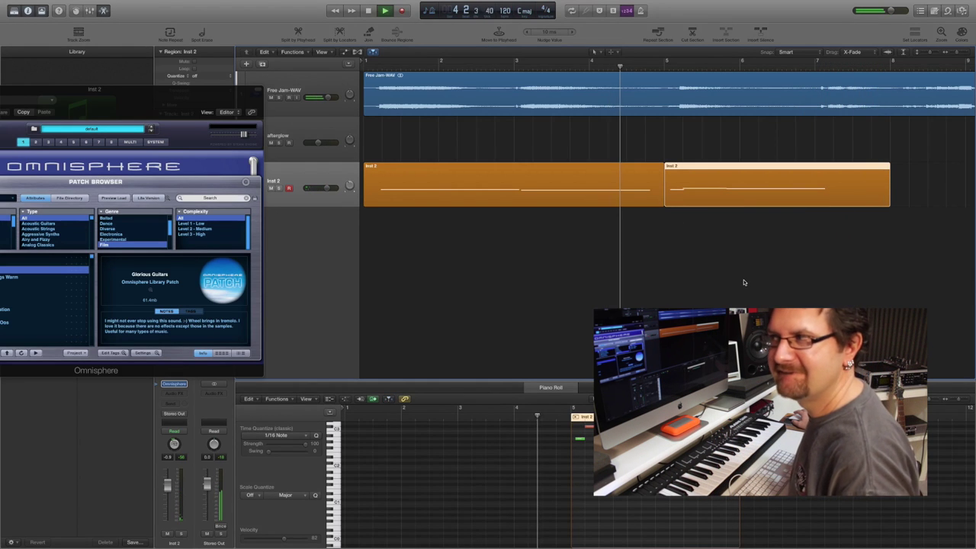
Enlarge the second Inst 2 region in the Piano Roll and loop playback from bar 5 to just past bar 7
scroll(743, 285, "right", 2)
scroll(667, 138, "right", 1)
key("space")
scroll(444, 429, "up", 3)
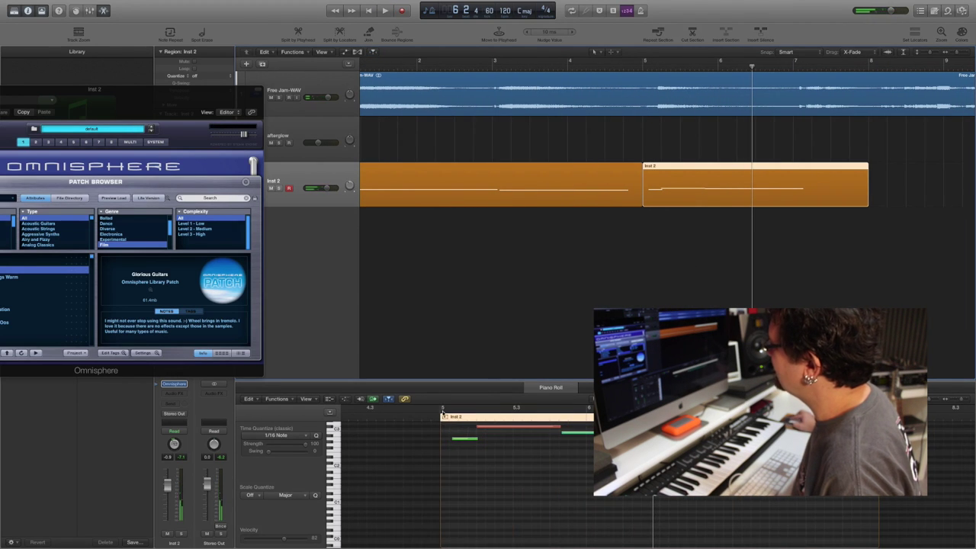
key("c")
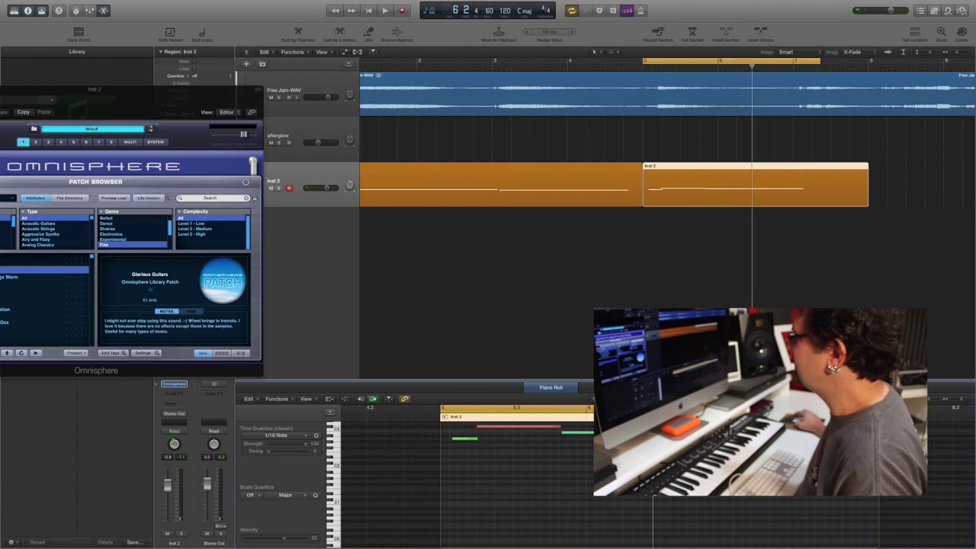
key("space")
Move the first note and the start of the second note earlier, and set the second note's velocity to 90
mouse_move(455, 438)
left_mouse_down()
mouse_move(450, 453)
mouse_move(473, 439)
mouse_move(463, 439)
left_mouse_up()
key("space")
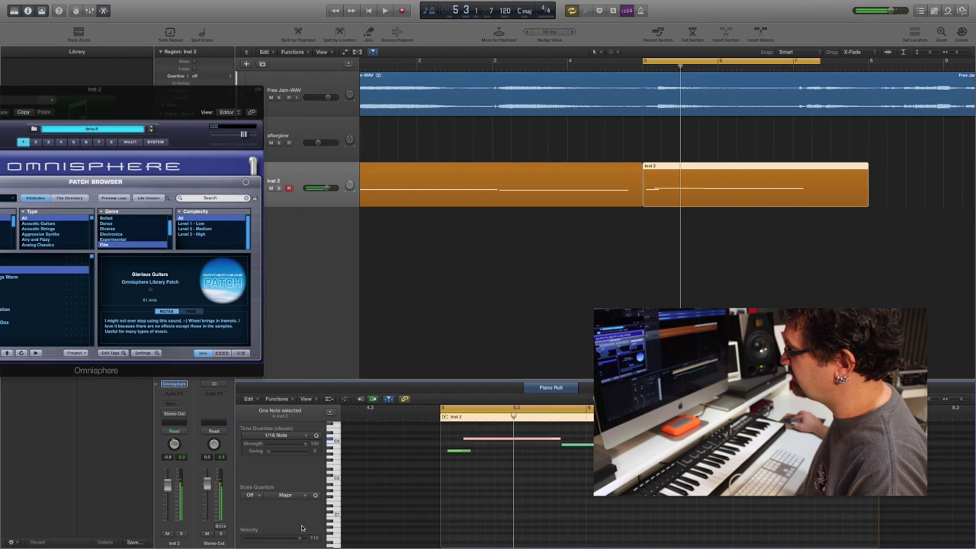
key("space")
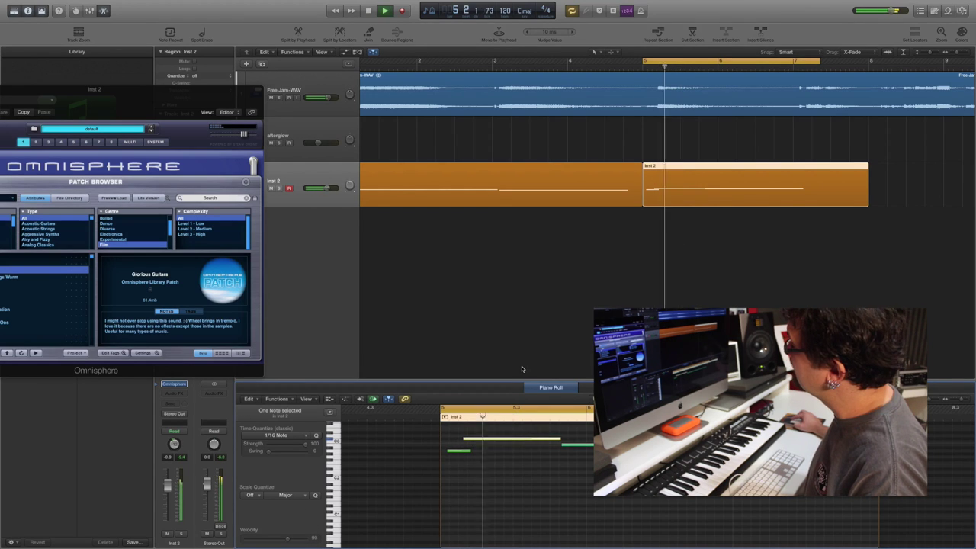
Trim the second note at its start and end, extend the third note back to meet it, and resume playback
left_click_drag(463, 438, 472, 439)
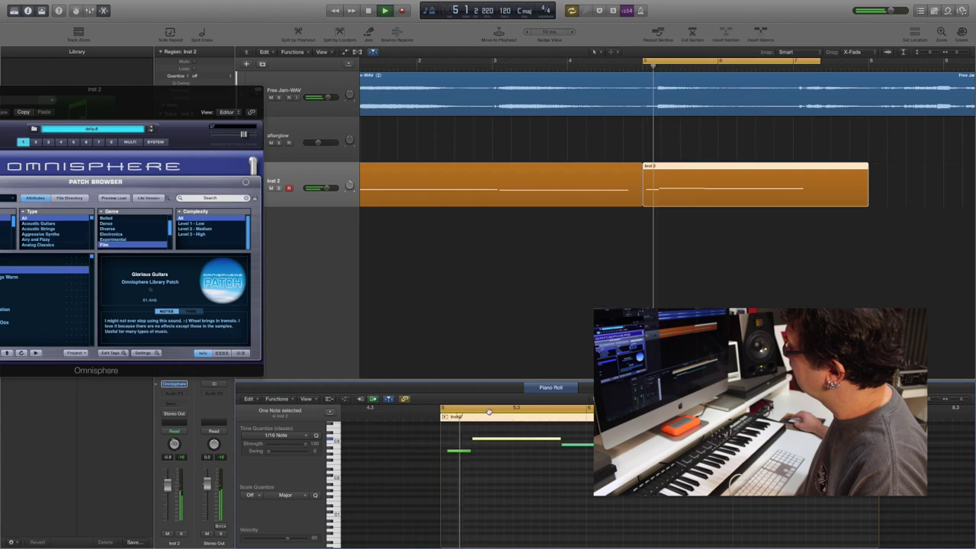
key("space")
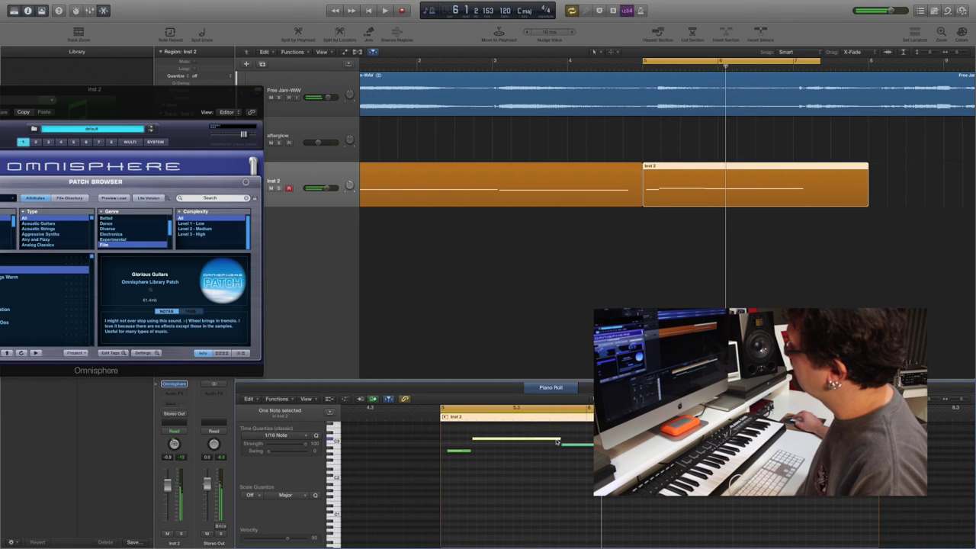
left_click_drag(558, 439, 540, 447)
key("space")
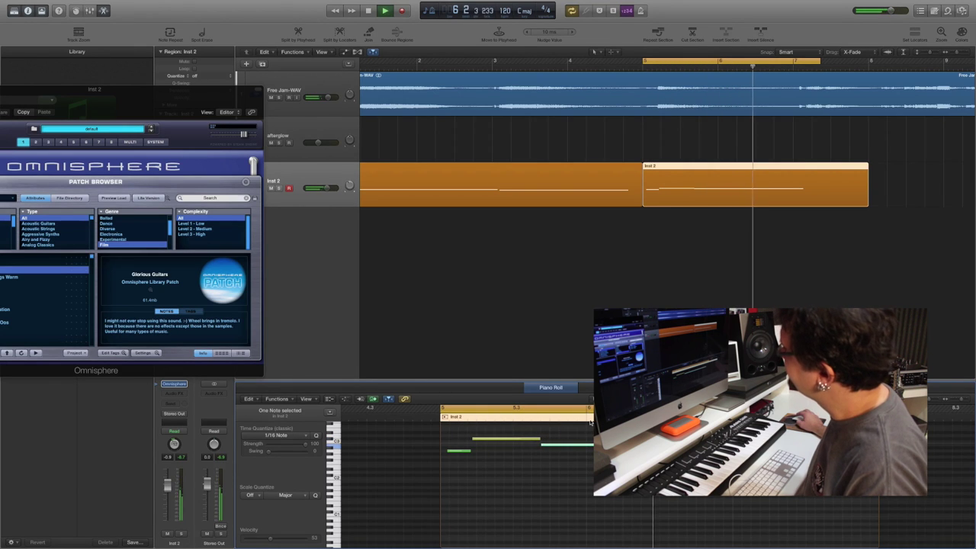
Listen past bar 7 with looping off and record the next Inst 2 phrase over bars 7 to 10, starting from bar 5
key("super+Left")
key("space")
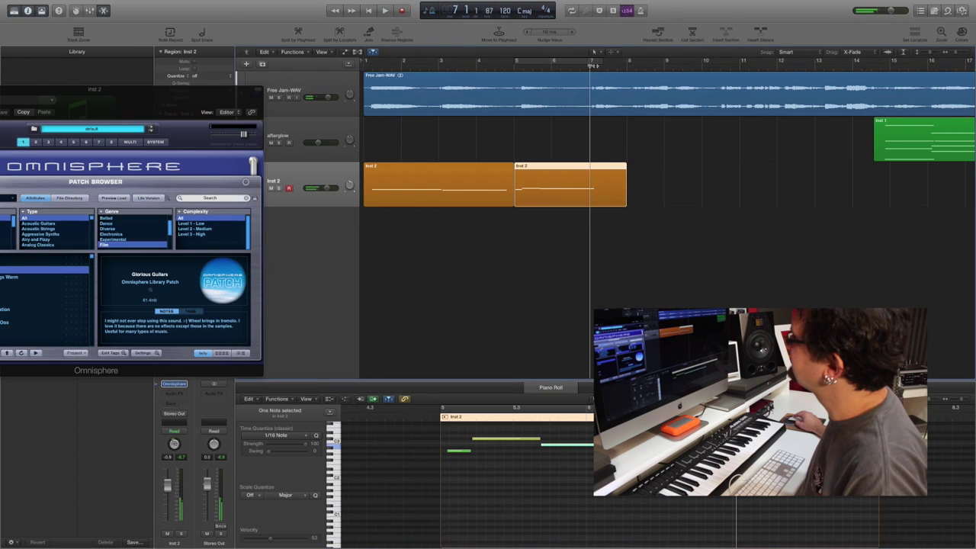
key("space")
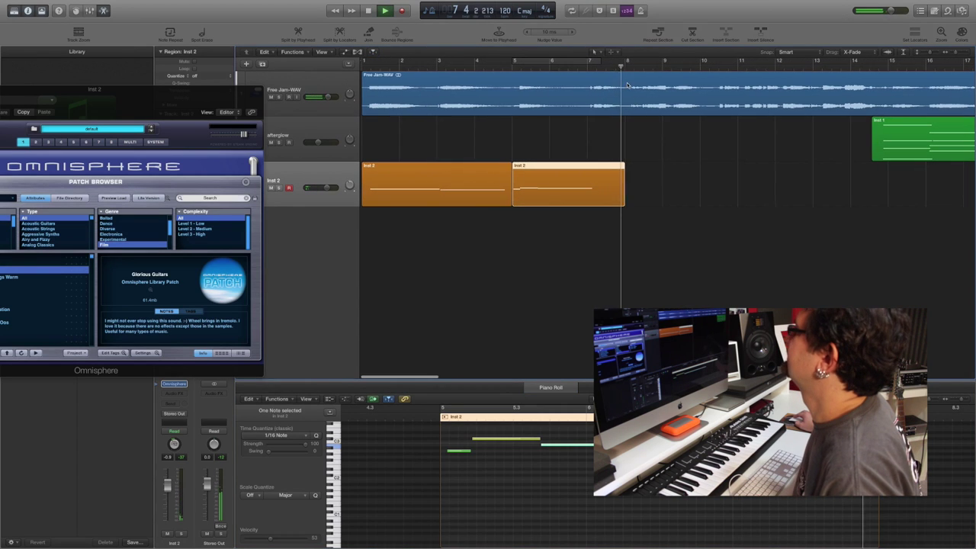
key("space")
left_click(569, 67)
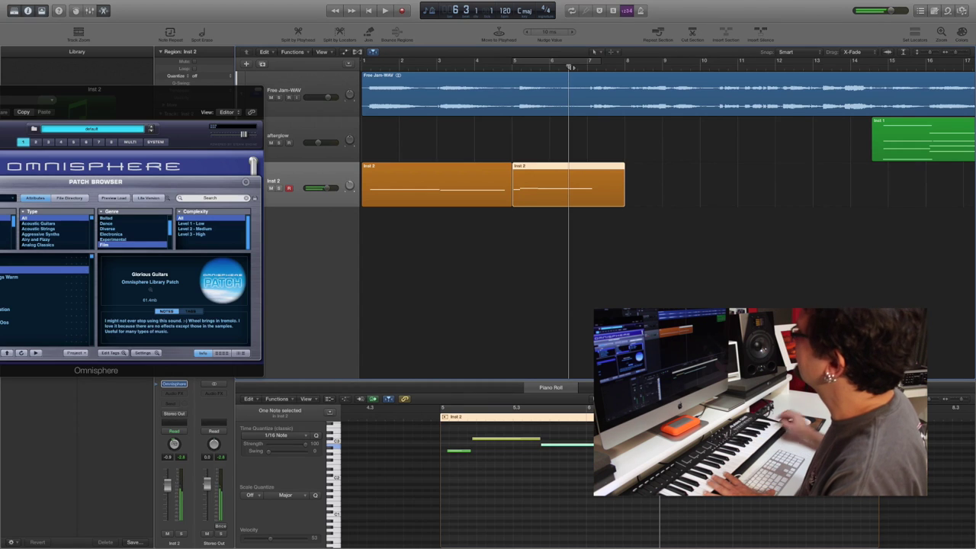
left_click(509, 67)
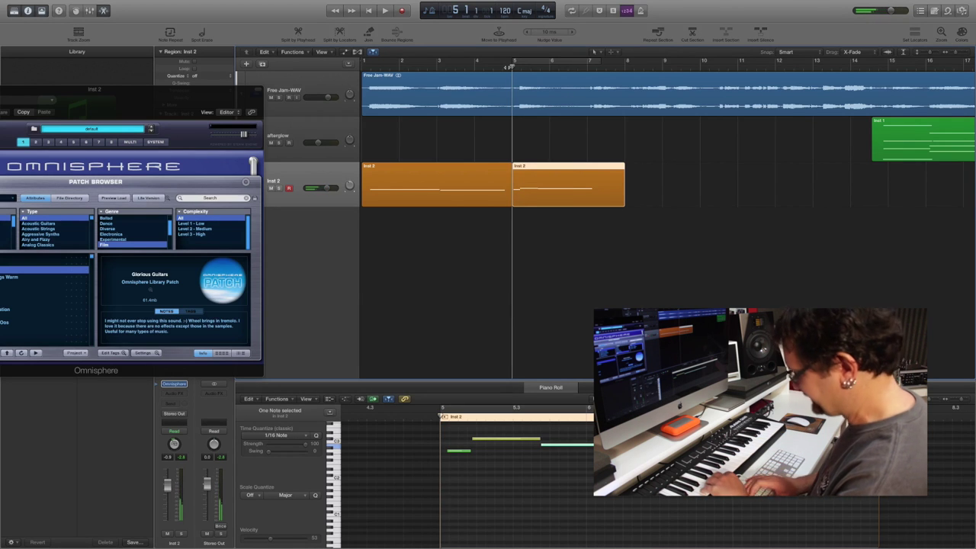
key("r")
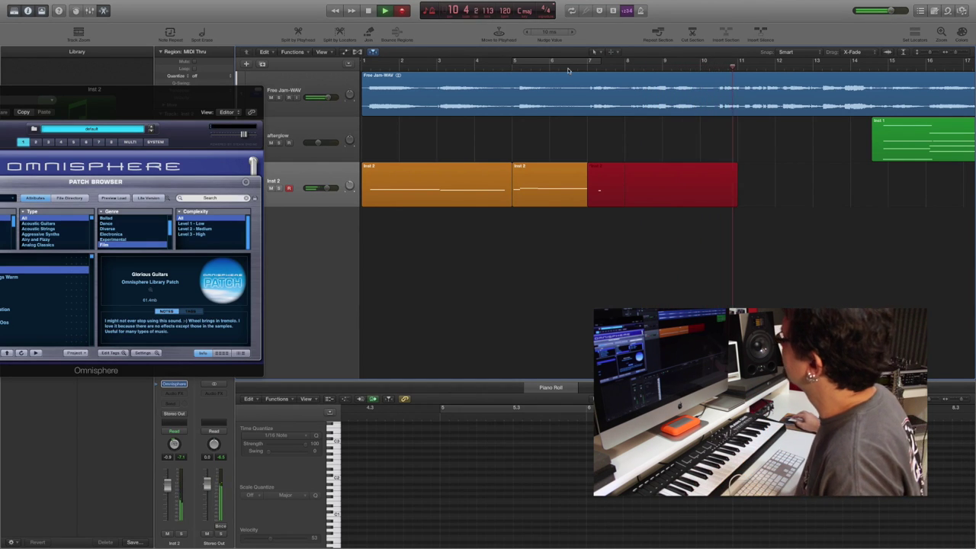
key("space")
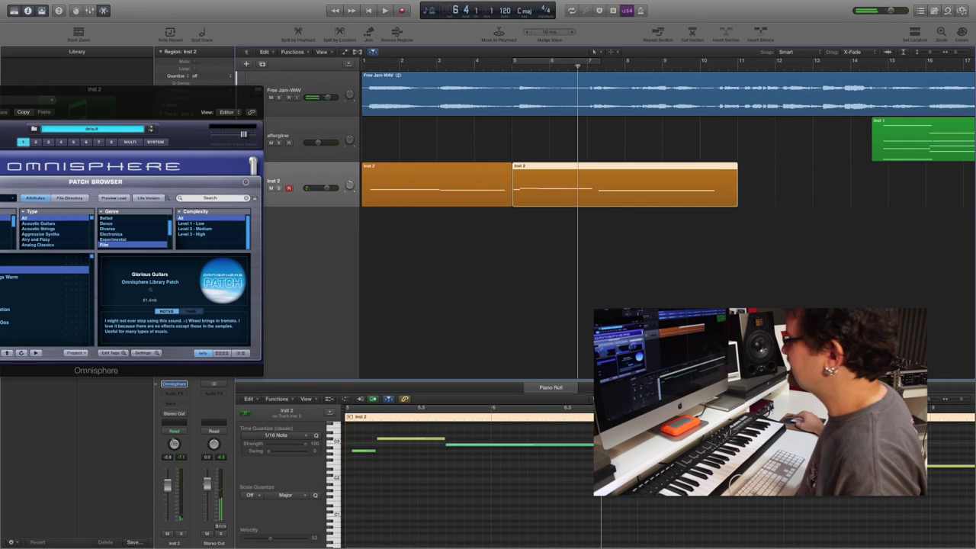
Trim the start of the newly recorded long note to begin later in bar 7, fine-tuning it by ear against the Free Jam-WAV playback
key("space")
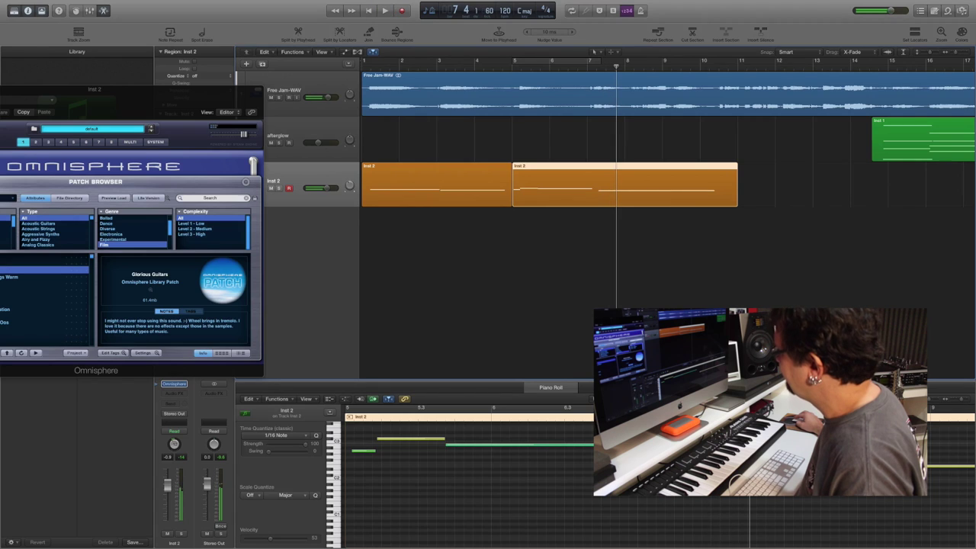
key("space")
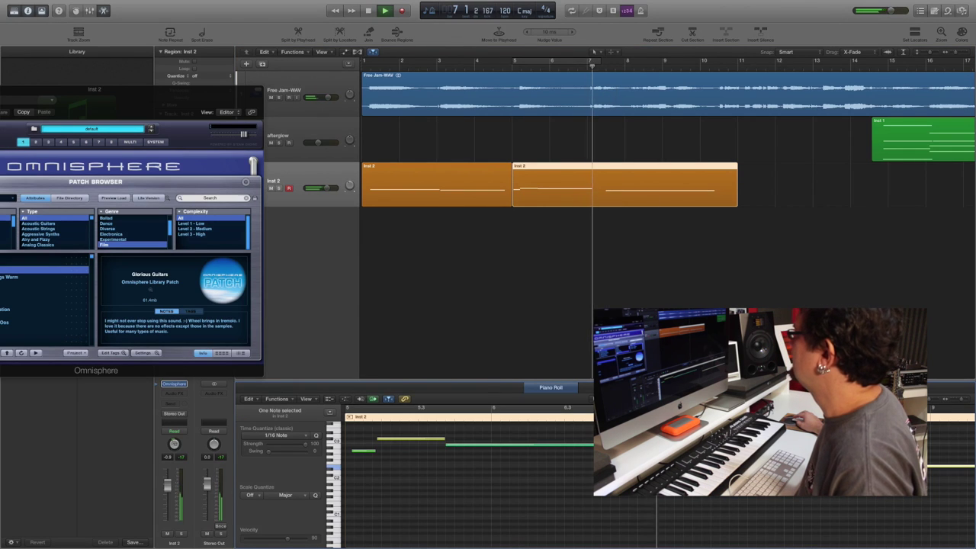
key("space")
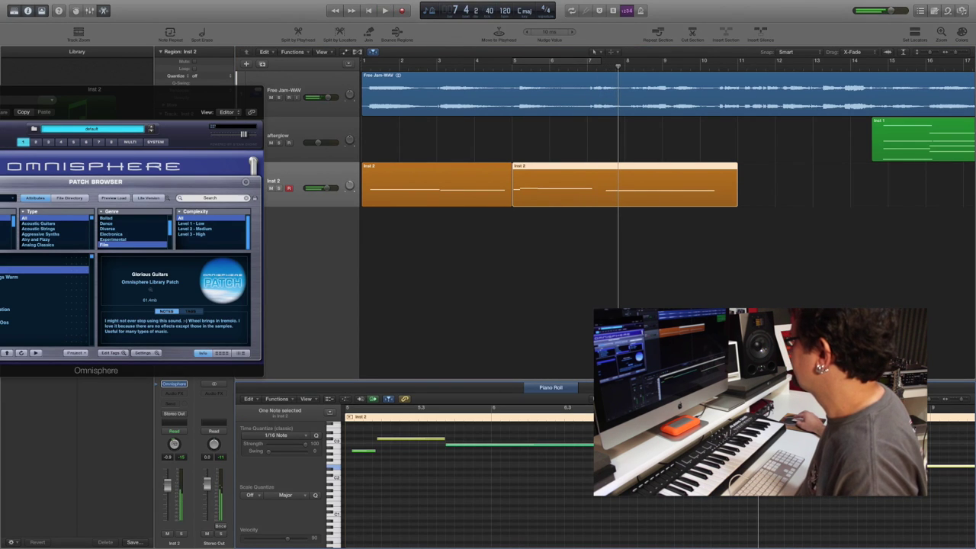
key("space")
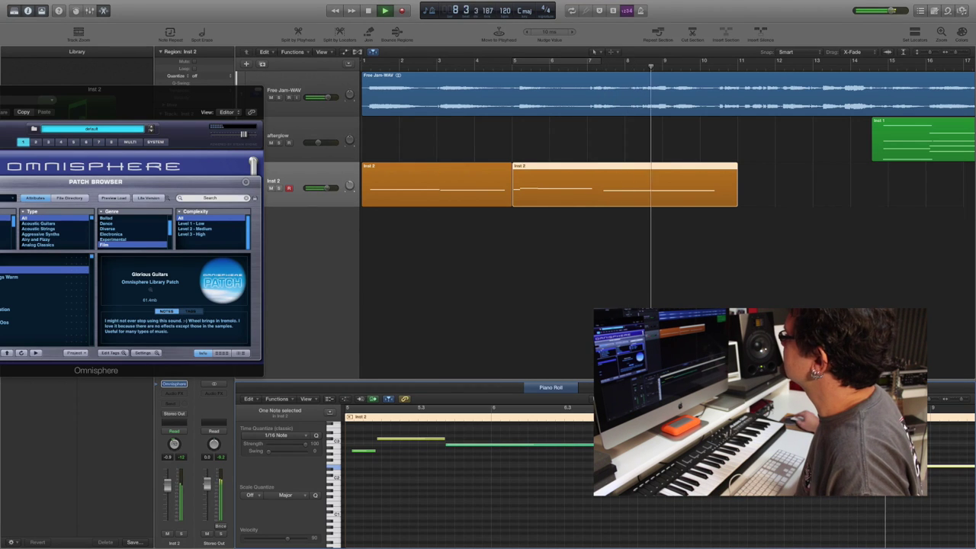
key("space")
key("z")
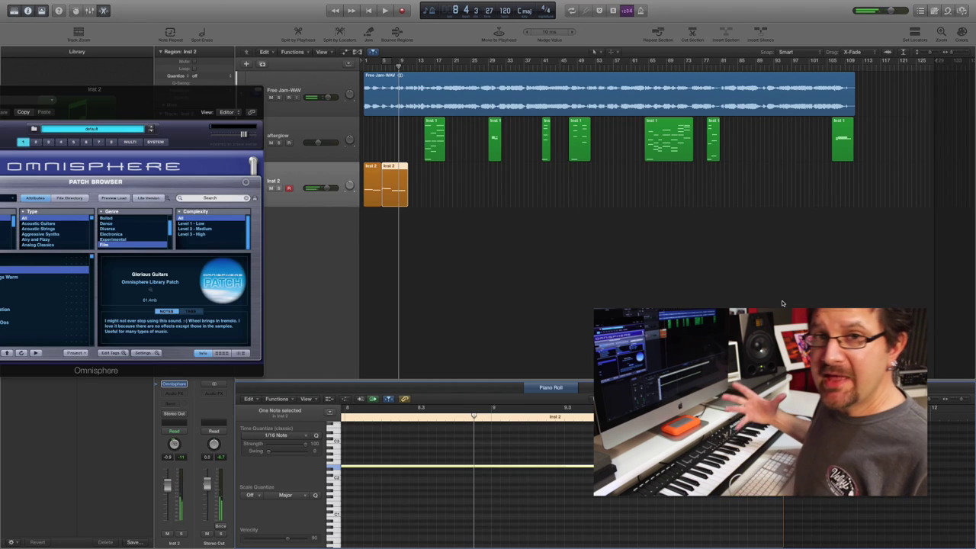